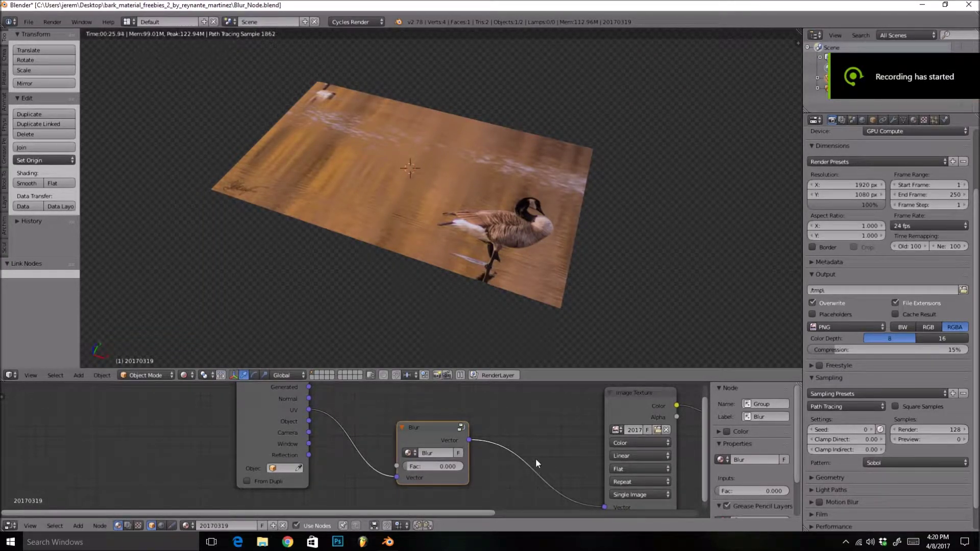
Step: Re-angle the view on the plane and raise the Blur Fac to blur the texture
{"action": "scroll", "coordinate": [535, 458], "scroll_direction": "down", "scroll_amount": 2}
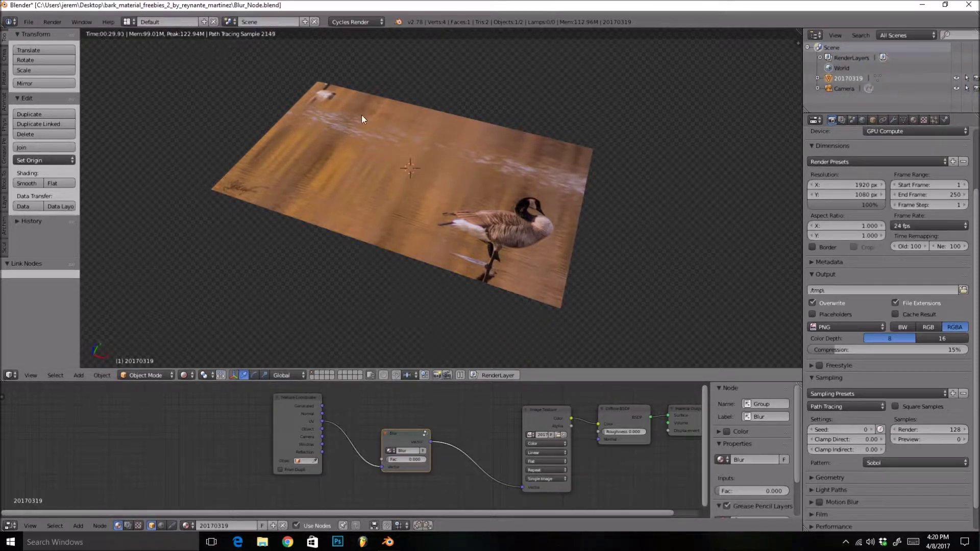
{"action": "scroll", "coordinate": [472, 472], "scroll_direction": "up", "scroll_amount": 4}
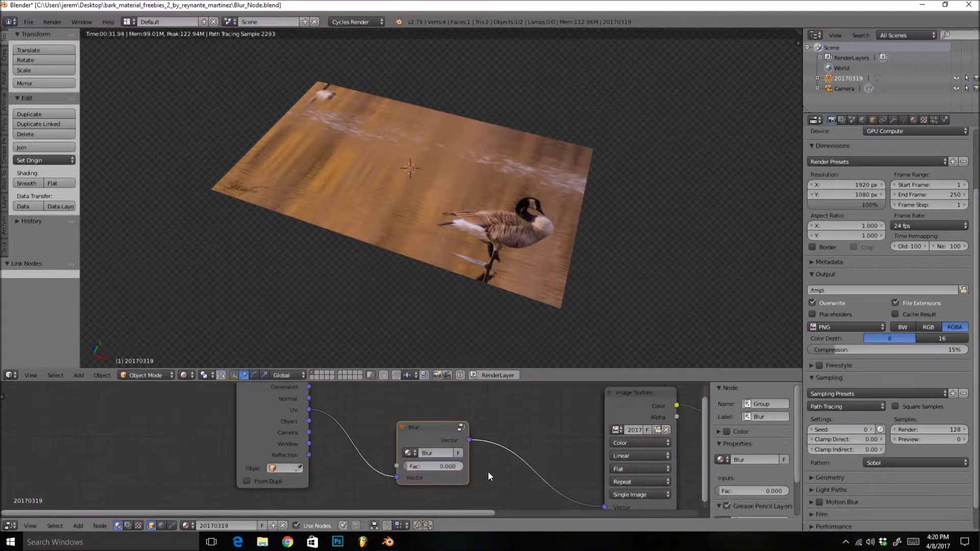
{"action": "scroll", "coordinate": [467, 449], "scroll_direction": "up", "scroll_amount": 1}
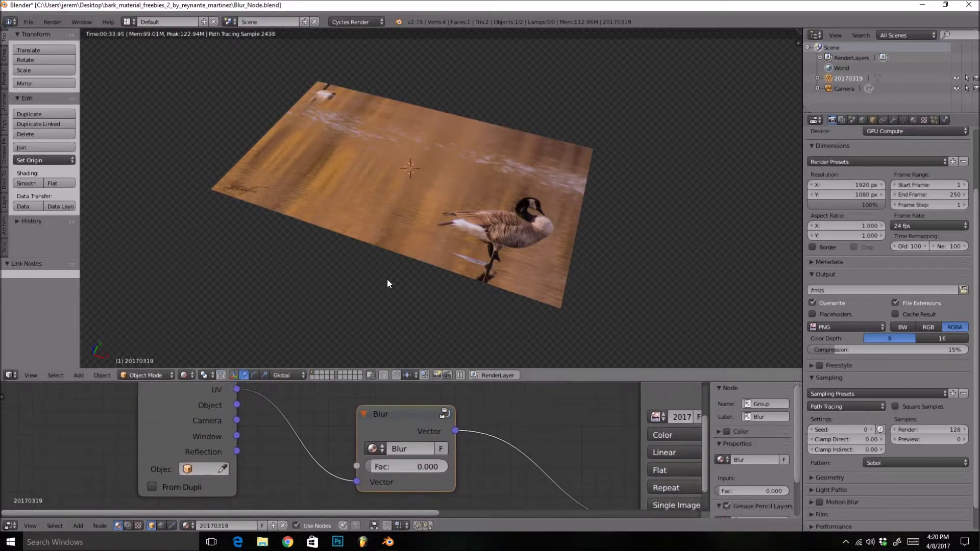
{"action": "scroll", "coordinate": [397, 411], "scroll_direction": "up", "scroll_amount": 1}
{"action": "middle_click_drag", "start_coordinate": [490, 319], "coordinate": [564, 240]}
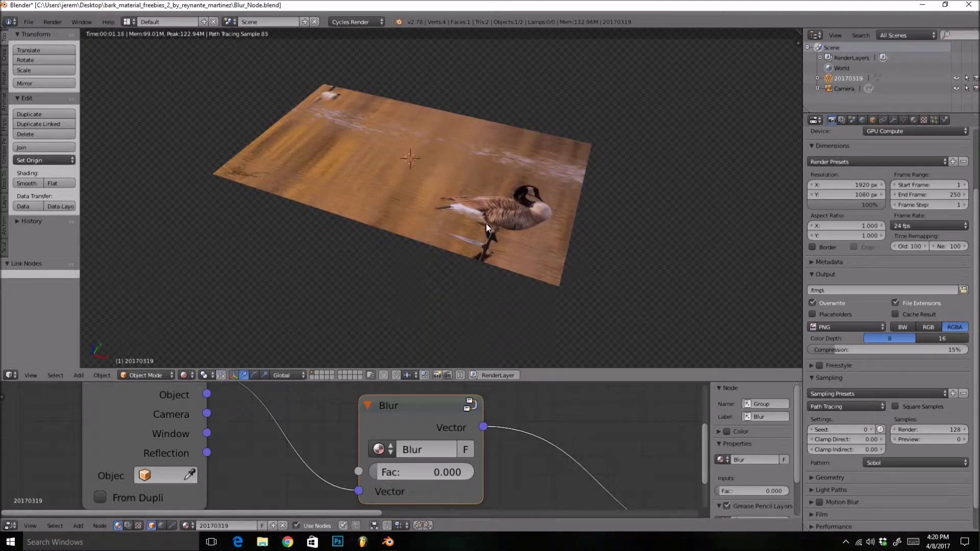
{"action": "mouse_move", "coordinate": [399, 469]}
{"action": "left_mouse_down"}
{"action": "mouse_move", "coordinate": [521, 468]}
{"action": "mouse_move", "coordinate": [417, 468]}
{"action": "left_mouse_up"}
Step: Connect Texture Coordinate Camera to the Blur Vector input and try Fac values from 0 to about 0.38
{"action": "left_click_drag", "start_coordinate": [207, 414], "coordinate": [359, 491]}
{"action": "left_click_drag", "start_coordinate": [432, 476], "coordinate": [375, 472]}
{"action": "middle_click_drag", "start_coordinate": [400, 278], "coordinate": [472, 256]}
{"action": "mouse_move", "coordinate": [403, 472]}
{"action": "left_mouse_down"}
{"action": "mouse_move", "coordinate": [458, 472]}
{"action": "mouse_move", "coordinate": [403, 472]}
{"action": "left_mouse_up"}
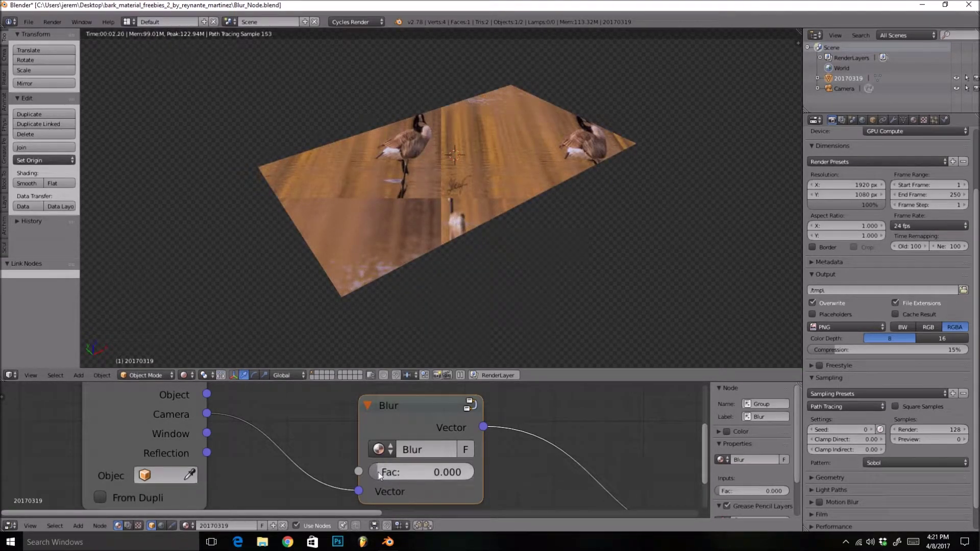
{"action": "left_click_drag", "start_coordinate": [403, 472], "coordinate": [371, 472]}
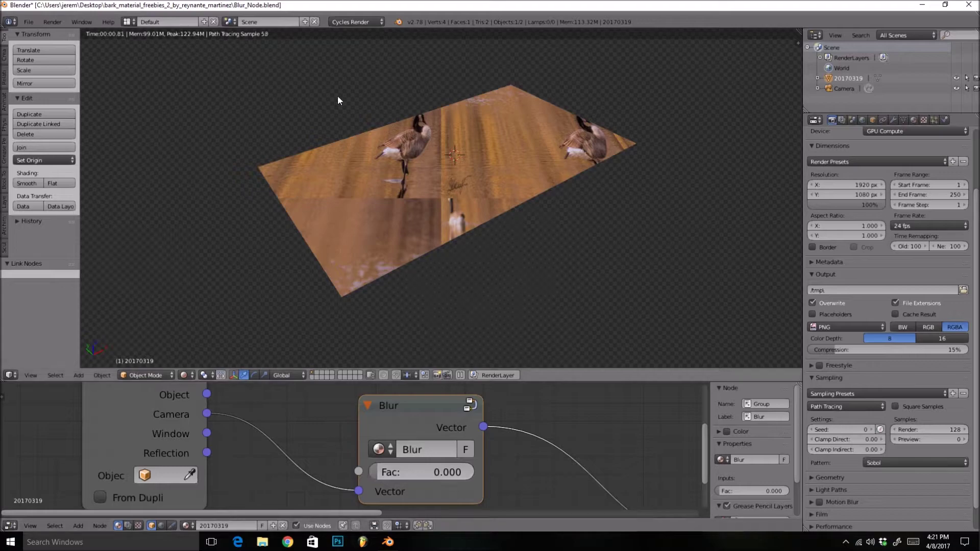
Step: Switch to the other Blender window and show the plane in Rendered shading
{"action": "mouse_move", "coordinate": [388, 542]}
{"action": "left_click", "coordinate": [327, 493]}
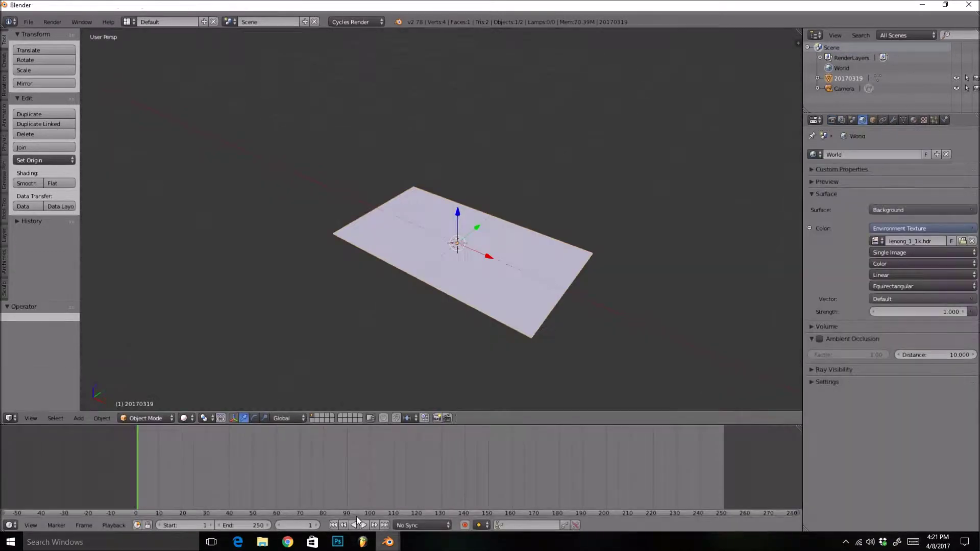
{"action": "mouse_move", "coordinate": [464, 308]}
{"action": "middle_mouse_down"}
{"action": "mouse_move", "coordinate": [437, 302]}
{"action": "mouse_move", "coordinate": [482, 268]}
{"action": "middle_mouse_up"}
{"action": "key", "text": "shift+z"}
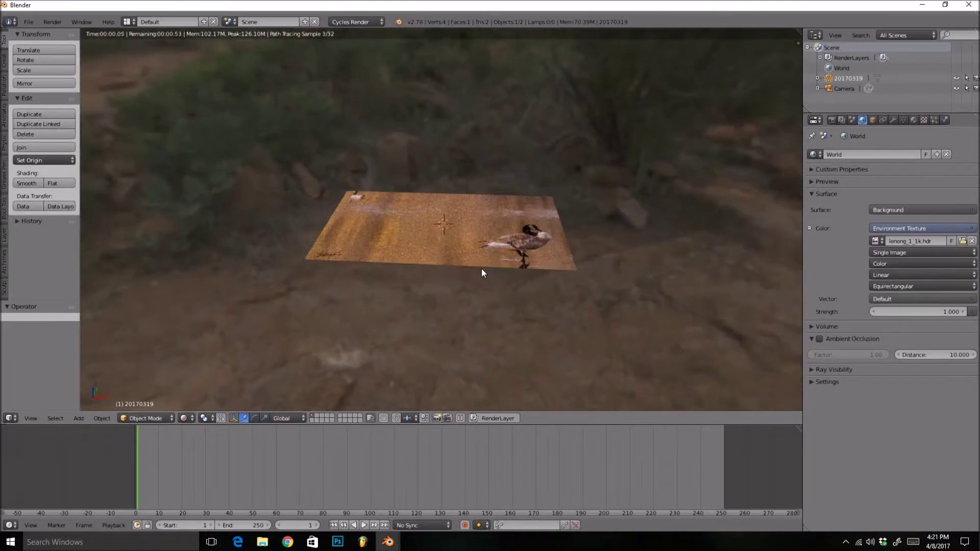
Step: Enable Film > Transparent in the Render settings
{"action": "left_click", "coordinate": [831, 120]}
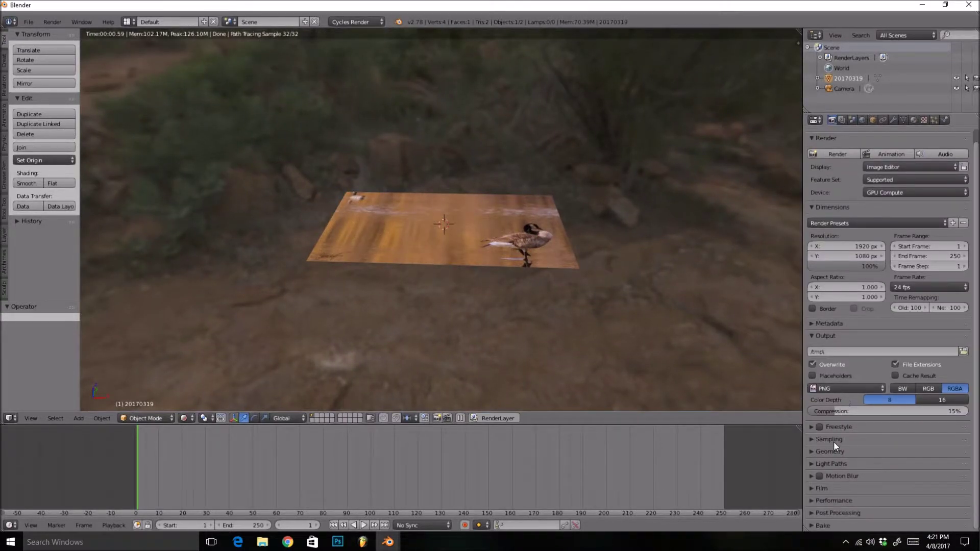
{"action": "left_click", "coordinate": [816, 488]}
{"action": "left_click", "coordinate": [817, 515]}
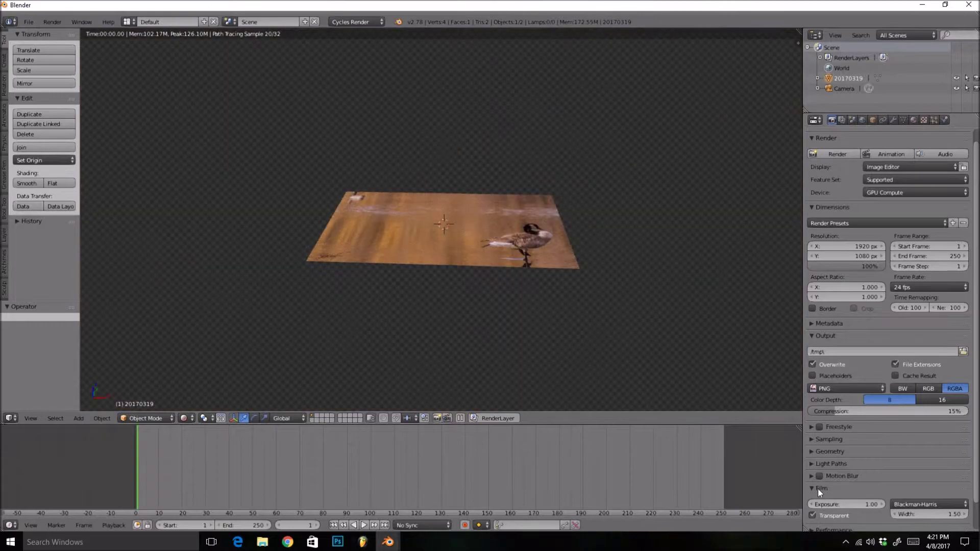
{"action": "left_click", "coordinate": [817, 489]}
{"action": "scroll", "coordinate": [605, 351], "scroll_direction": "up", "scroll_amount": 4}
Step: Dismiss the crash report and orbit to an oblique view of the plane
{"action": "middle_click_drag", "start_coordinate": [600, 346], "coordinate": [486, 323]}
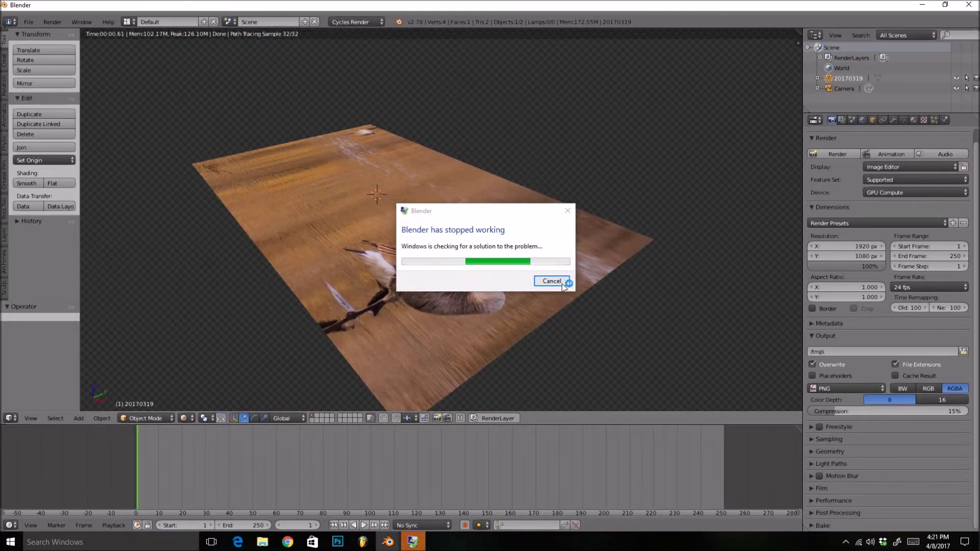
{"action": "left_click", "coordinate": [560, 282]}
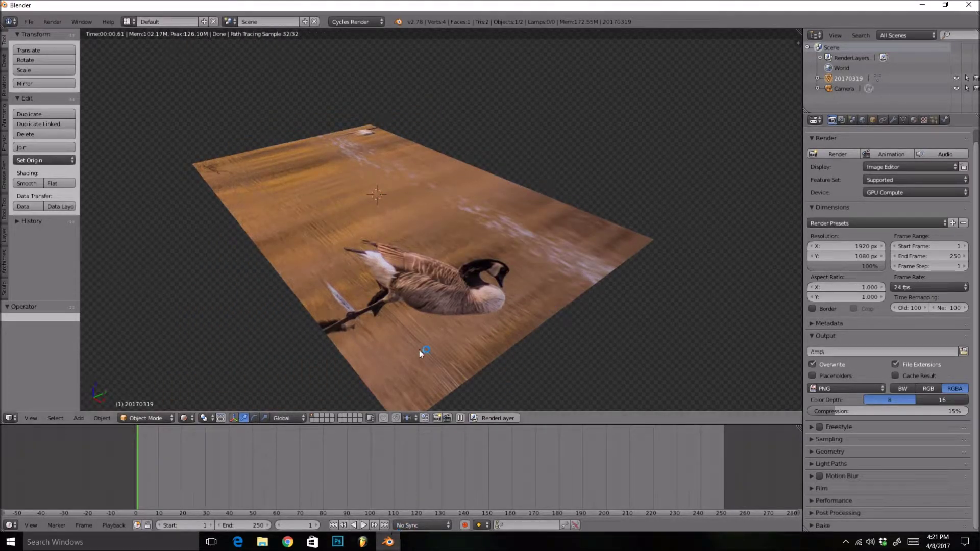
{"action": "middle_click_drag", "start_coordinate": [419, 350], "coordinate": [429, 218]}
Step: Turn the lower area into an enlarged Node Editor and rearrange the Image Texture and Diffuse BSDF nodes
{"action": "left_click", "coordinate": [11, 525]}
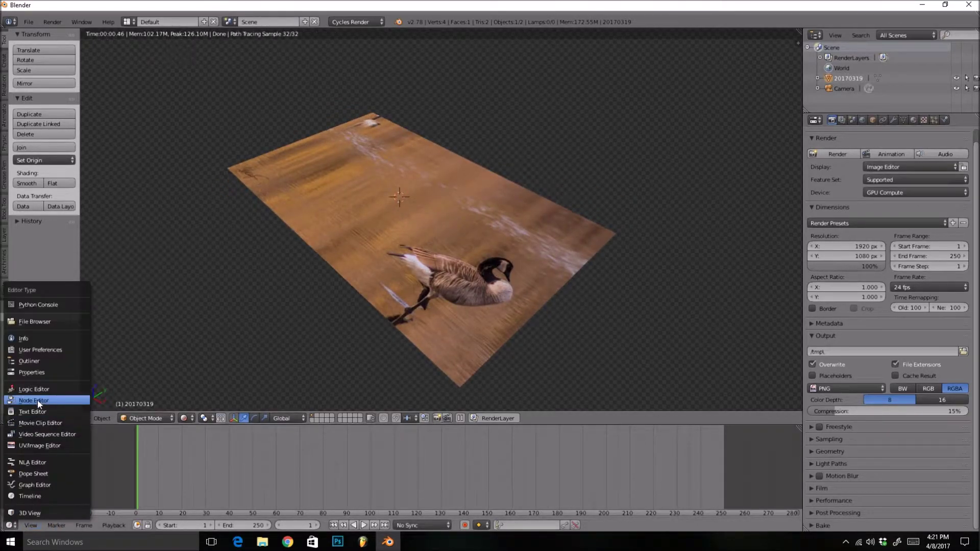
{"action": "left_click", "coordinate": [38, 400]}
{"action": "left_click_drag", "start_coordinate": [152, 425], "coordinate": [166, 333]}
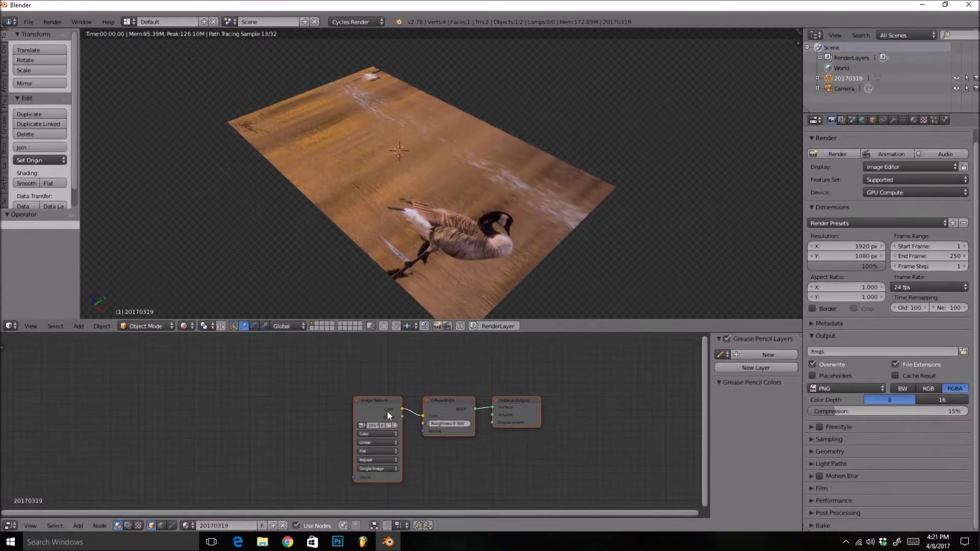
{"action": "scroll", "coordinate": [384, 410], "scroll_direction": "up", "scroll_amount": 3}
{"action": "left_click_drag", "start_coordinate": [373, 407], "coordinate": [196, 394]}
{"action": "left_click_drag", "start_coordinate": [474, 404], "coordinate": [433, 406]}
{"action": "middle_click_drag", "start_coordinate": [284, 403], "coordinate": [314, 402]}
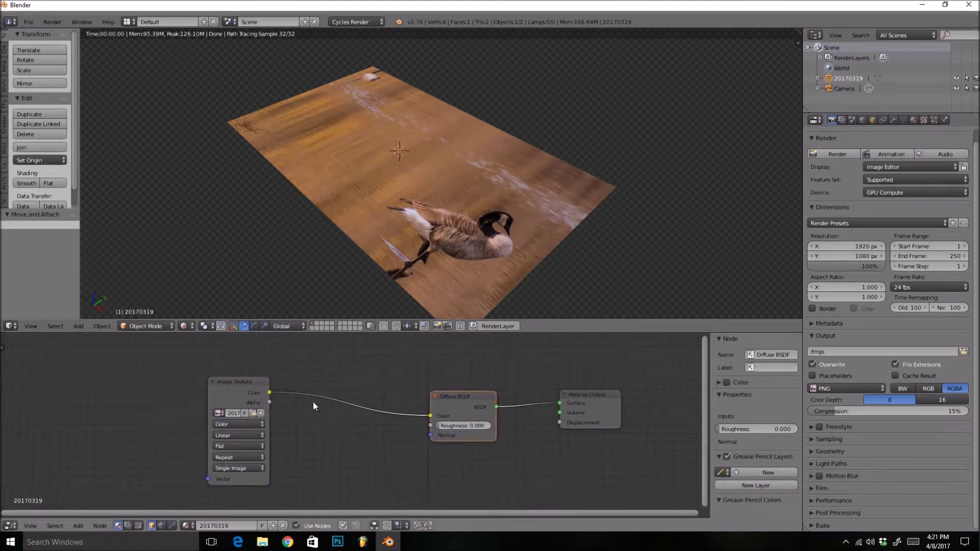
{"action": "left_click_drag", "start_coordinate": [240, 388], "coordinate": [363, 406]}
{"action": "middle_click_drag", "start_coordinate": [255, 403], "coordinate": [381, 395]}
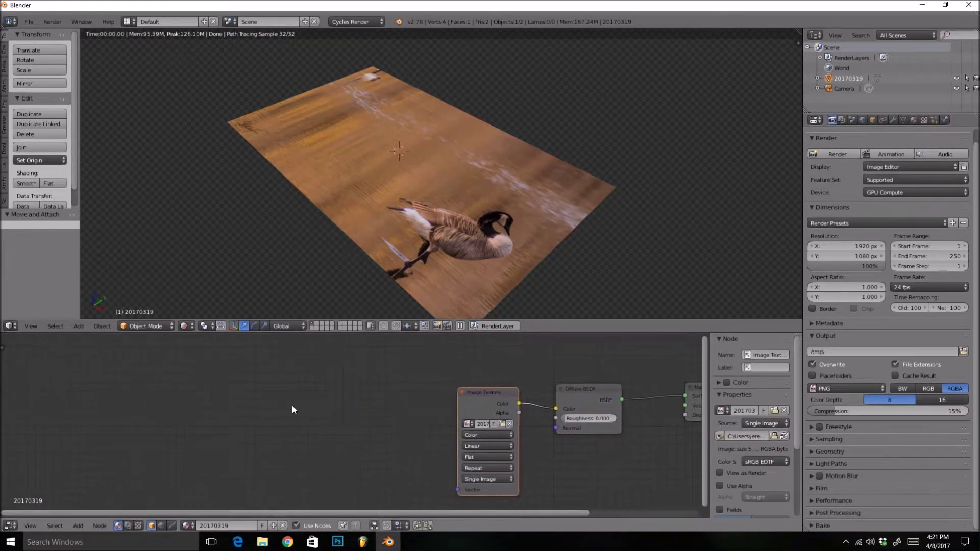
Step: Add a Noise Texture node and group it with Ctrl+G
{"action": "key", "text": "shift+a"}
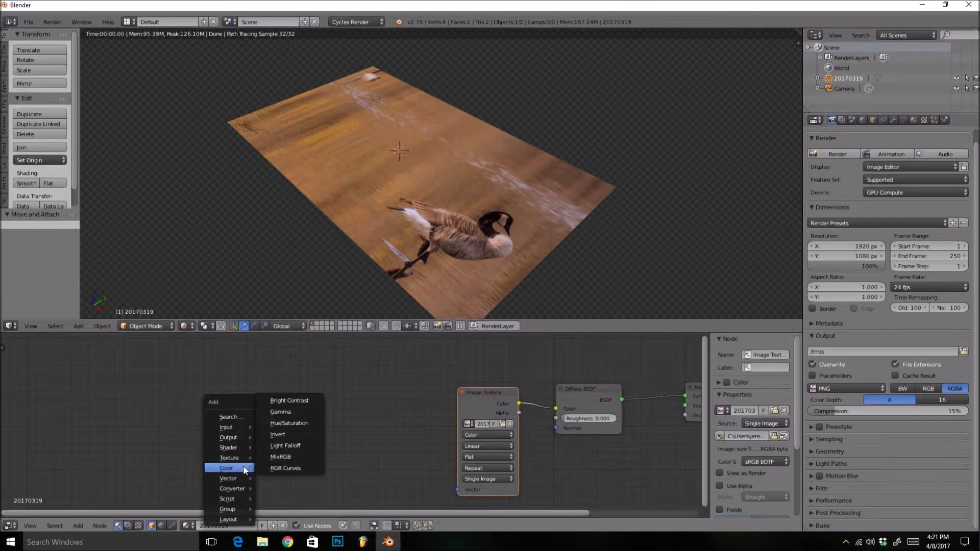
{"action": "mouse_move", "coordinate": [233, 456]}
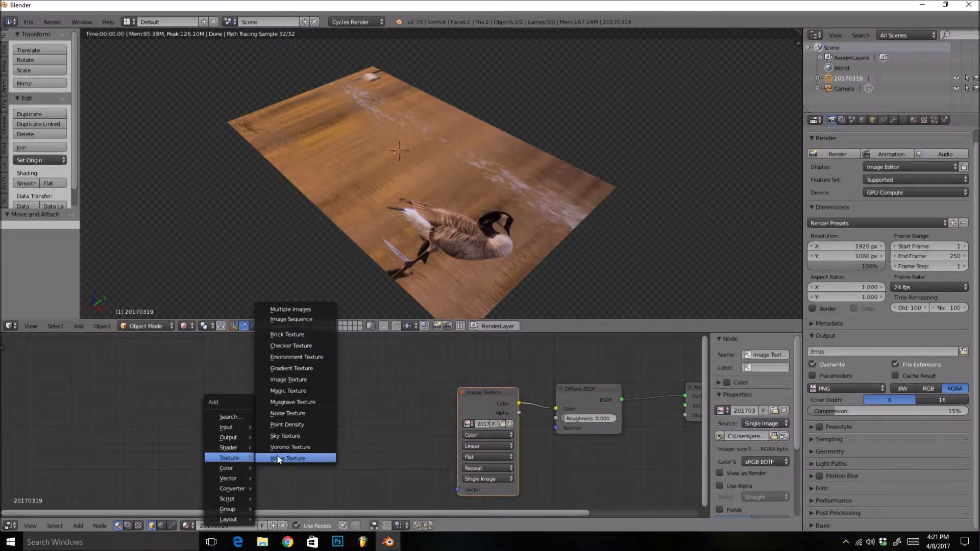
{"action": "left_click", "coordinate": [291, 412]}
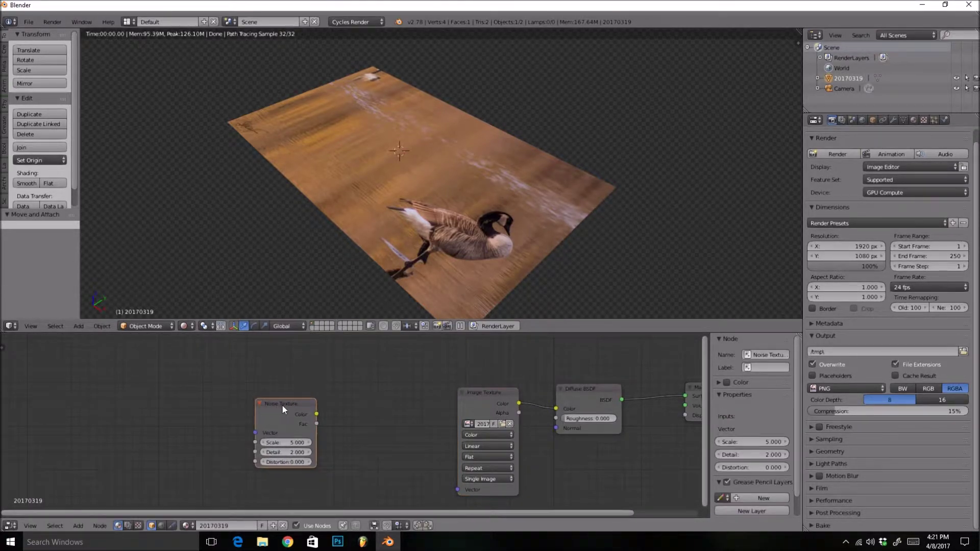
{"action": "key", "text": "ctrl+g"}
Step: Spread out Group Input and Group Output and cut all their links to the Noise Texture
{"action": "left_click_drag", "start_coordinate": [291, 433], "coordinate": [182, 416]}
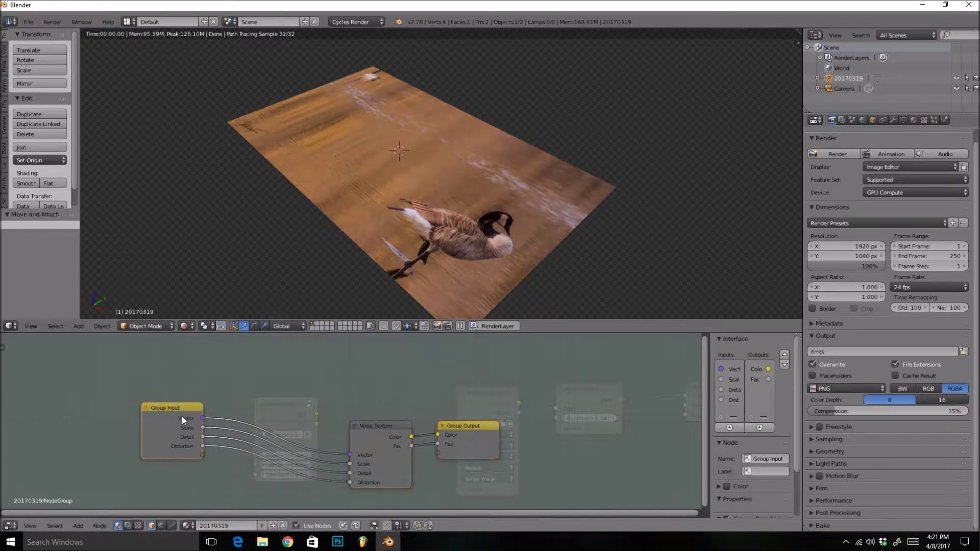
{"action": "left_click_drag", "start_coordinate": [290, 486], "coordinate": [280, 421], "text": "ctrl"}
{"action": "left_click_drag", "start_coordinate": [479, 443], "coordinate": [577, 441]}
{"action": "left_click_drag", "start_coordinate": [485, 421], "coordinate": [482, 470], "text": "ctrl"}
Step: Remove all the Group Input sockets (Vector, Scale, Detail, Distortion)
{"action": "left_click", "coordinate": [152, 433]}
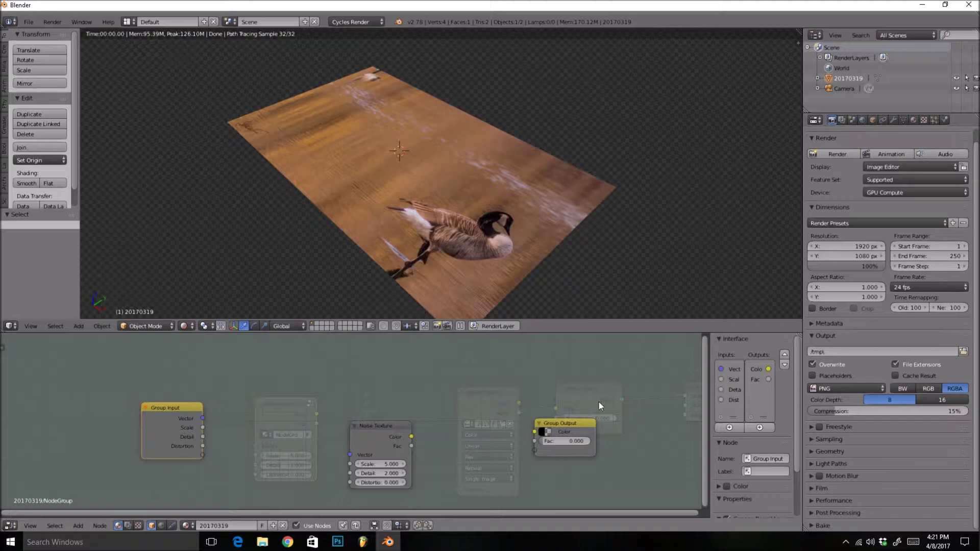
{"action": "left_click", "coordinate": [732, 372]}
{"action": "left_click_drag", "start_coordinate": [710, 378], "coordinate": [642, 378]}
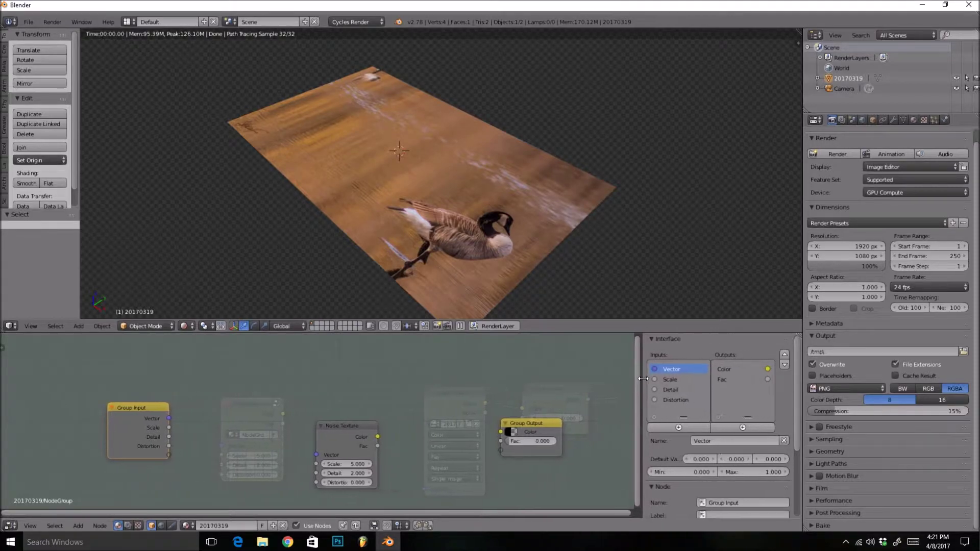
{"action": "left_click", "coordinate": [785, 440]}
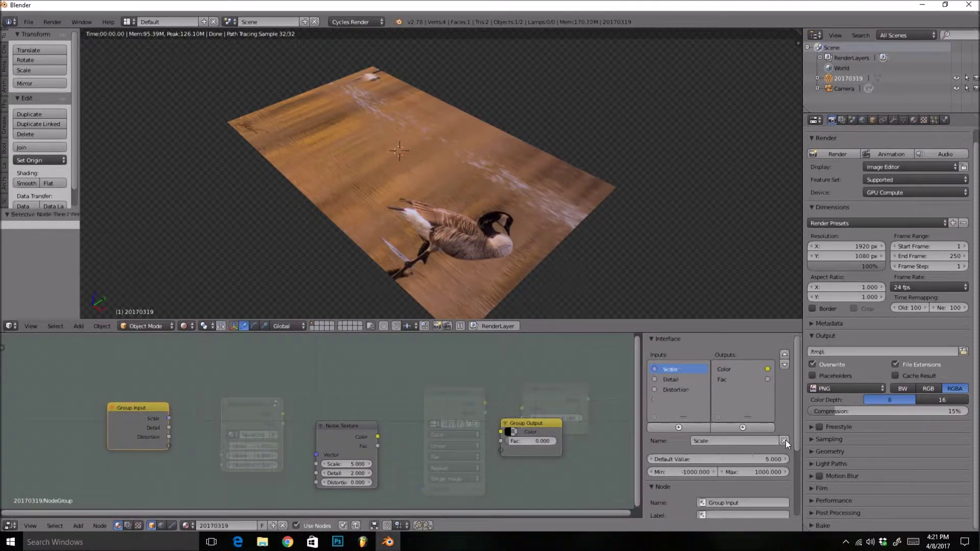
{"action": "left_click", "coordinate": [785, 440]}
{"action": "left_click", "coordinate": [785, 440]}
{"action": "left_click", "coordinate": [785, 440]}
Step: Remove the Color and Fac group outputs and move the Noise Texture down-left
{"action": "left_click", "coordinate": [537, 429]}
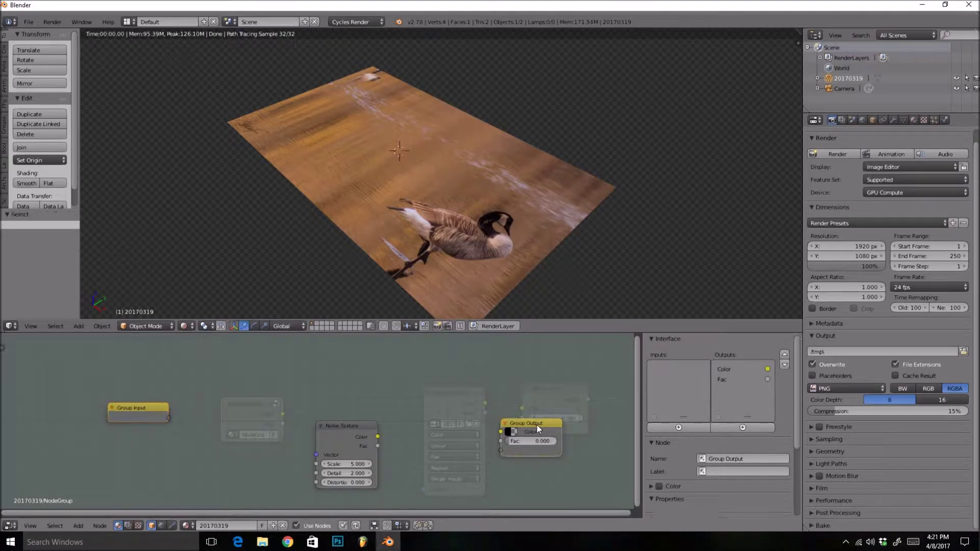
{"action": "left_click", "coordinate": [760, 368]}
{"action": "left_click", "coordinate": [784, 441]}
{"action": "left_click", "coordinate": [784, 440]}
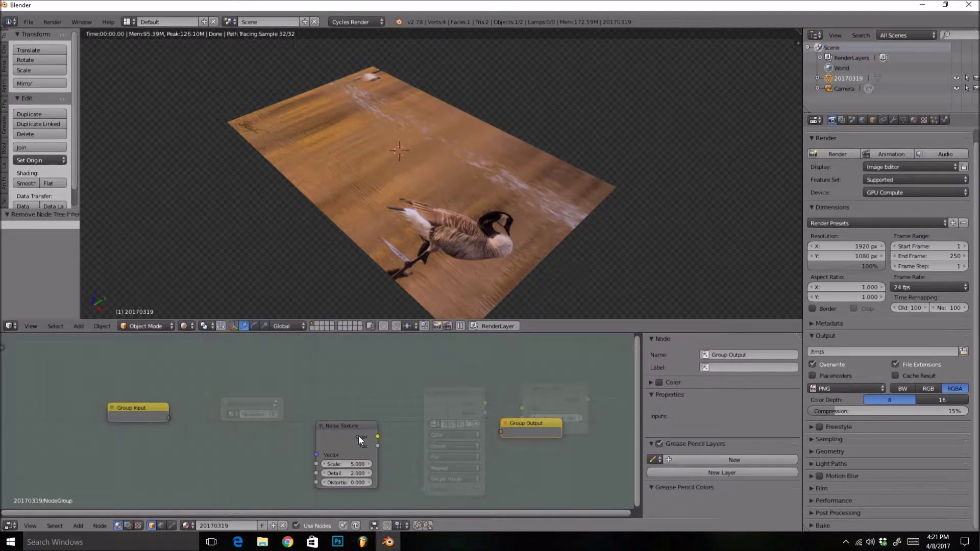
{"action": "left_click_drag", "start_coordinate": [352, 433], "coordinate": [177, 464]}
Step: Set the Noise Texture Scale to 100000 and Detail to 0
{"action": "middle_click_drag", "start_coordinate": [204, 485], "coordinate": [376, 399]}
{"action": "scroll", "coordinate": [335, 418], "scroll_direction": "up", "scroll_amount": 5}
{"action": "scroll", "coordinate": [369, 402], "scroll_direction": "up", "scroll_amount": 4}
{"action": "left_click", "coordinate": [355, 408]}
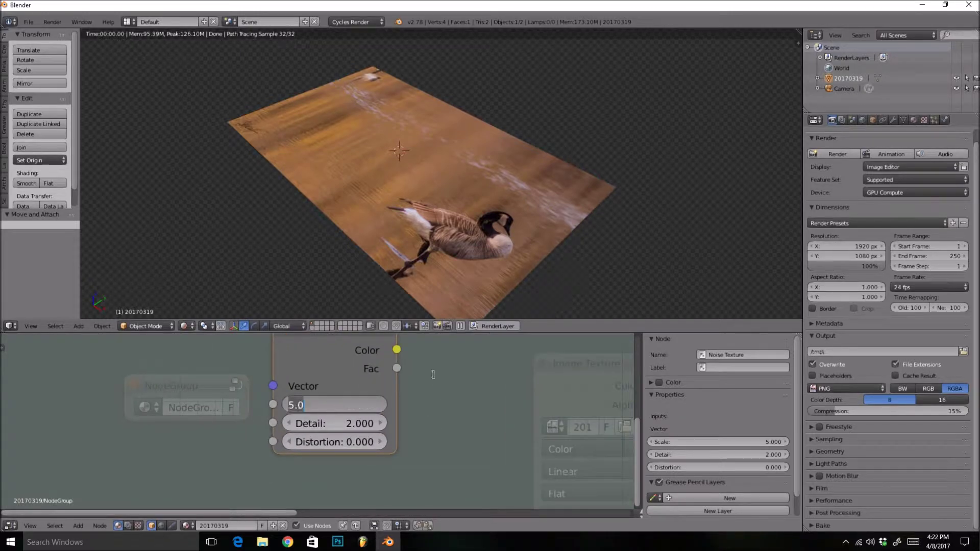
{"action": "type", "text": "100000"}
{"action": "key", "text": "Return"}
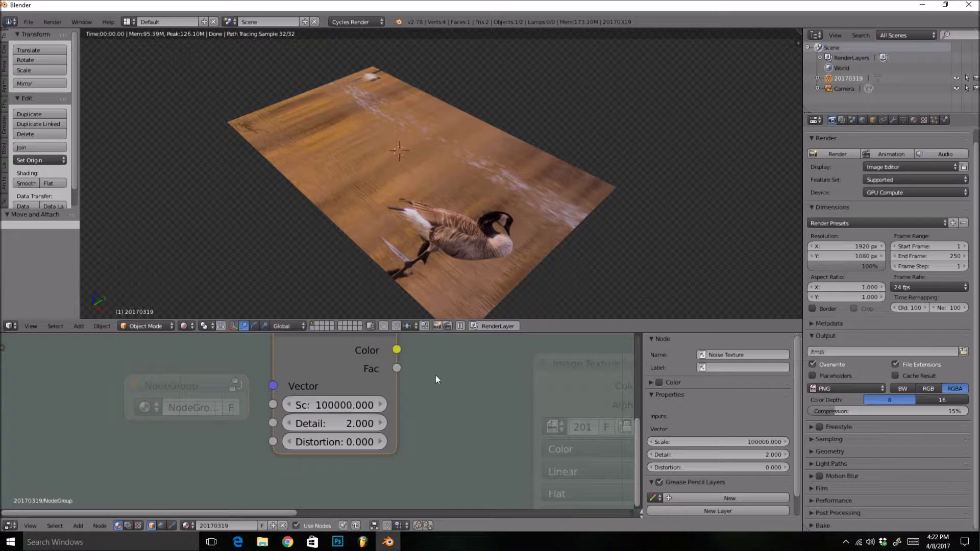
{"action": "left_click", "coordinate": [345, 424]}
{"action": "key", "text": "BackSpace"}
{"action": "key", "text": "BackSpace"}
{"action": "key", "text": "BackSpace"}
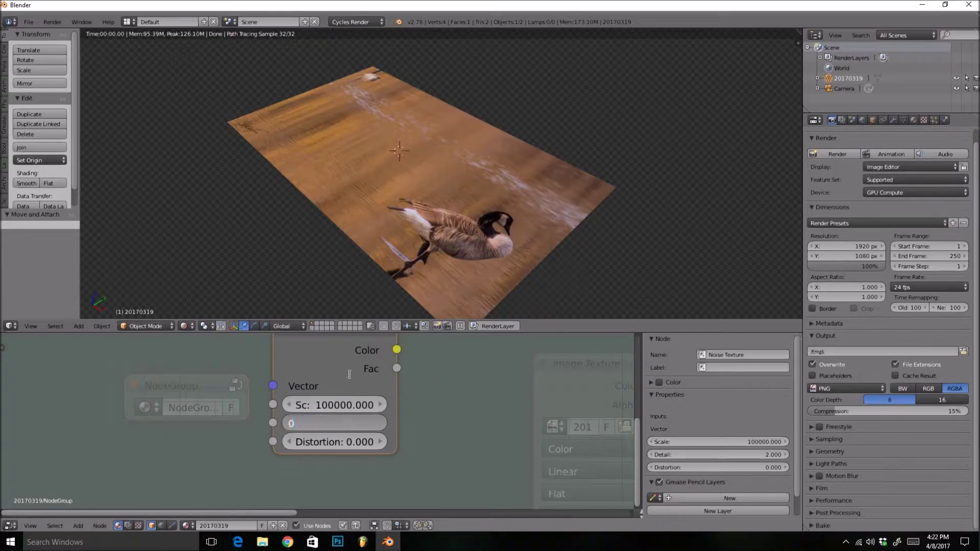
{"action": "type", "text": "0"}
{"action": "key", "text": "Return"}
{"action": "scroll", "coordinate": [468, 394], "scroll_direction": "down", "scroll_amount": 3}
Step: Add a MixRGB node and connect the Noise Texture Color into its Color2
{"action": "key", "text": "shift+a"}
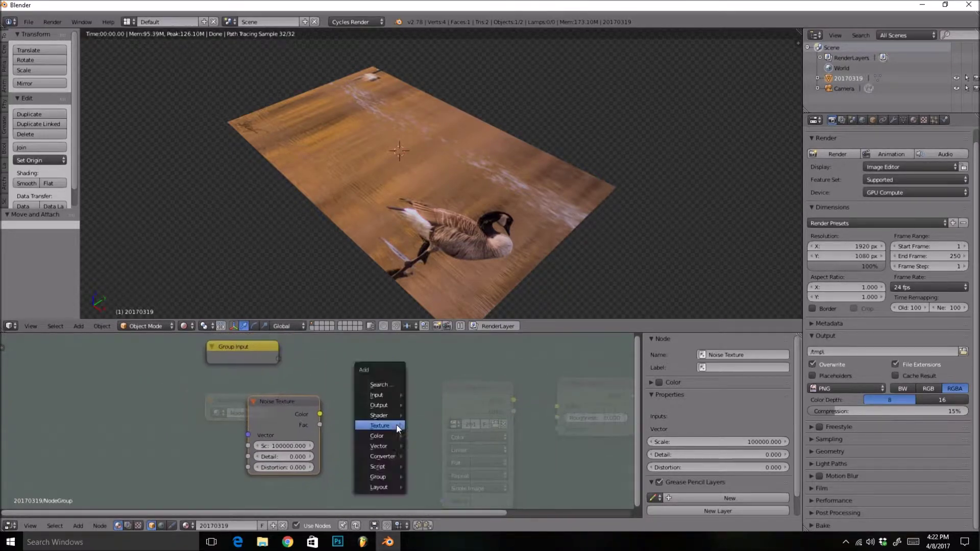
{"action": "mouse_move", "coordinate": [393, 435]}
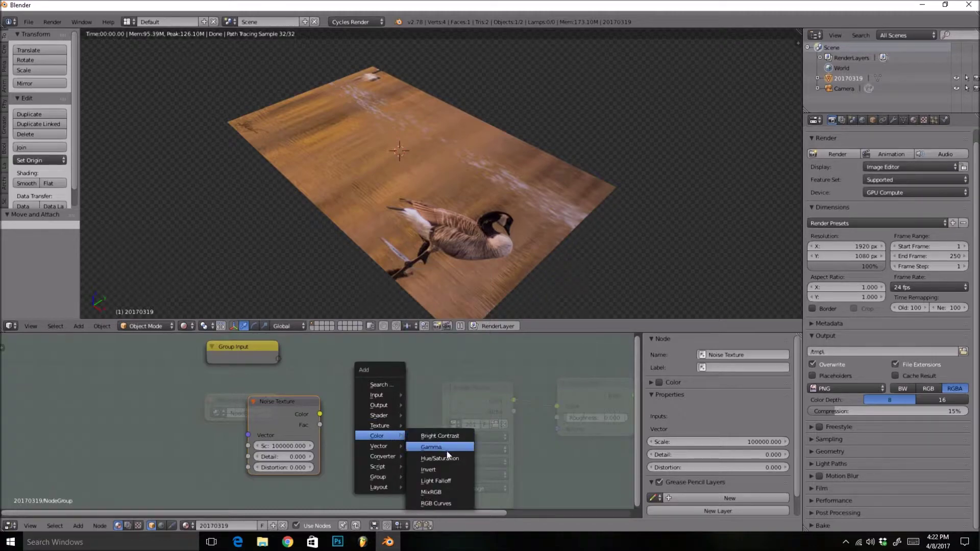
{"action": "left_click", "coordinate": [445, 492]}
{"action": "left_click", "coordinate": [364, 374]}
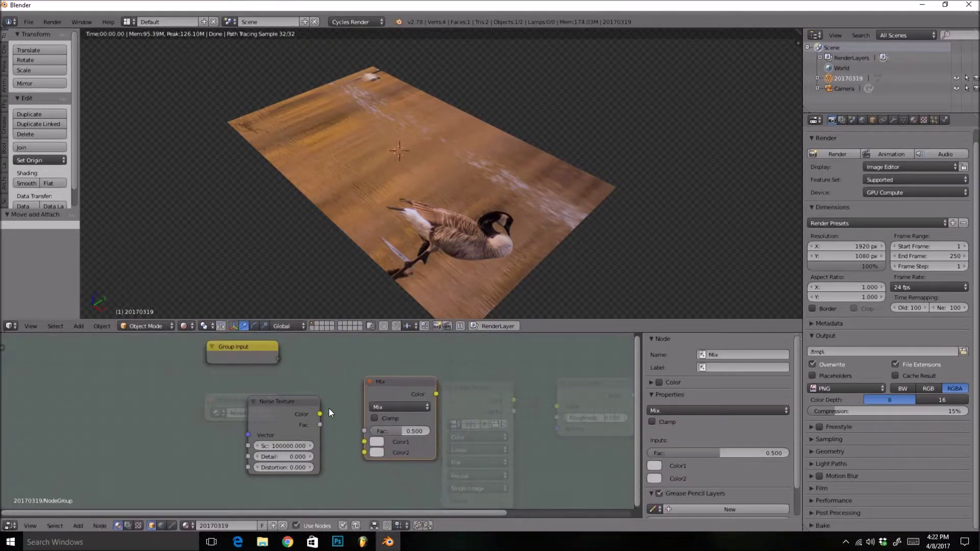
{"action": "left_click_drag", "start_coordinate": [320, 414], "coordinate": [365, 453]}
{"action": "left_click_drag", "start_coordinate": [293, 401], "coordinate": [253, 412]}
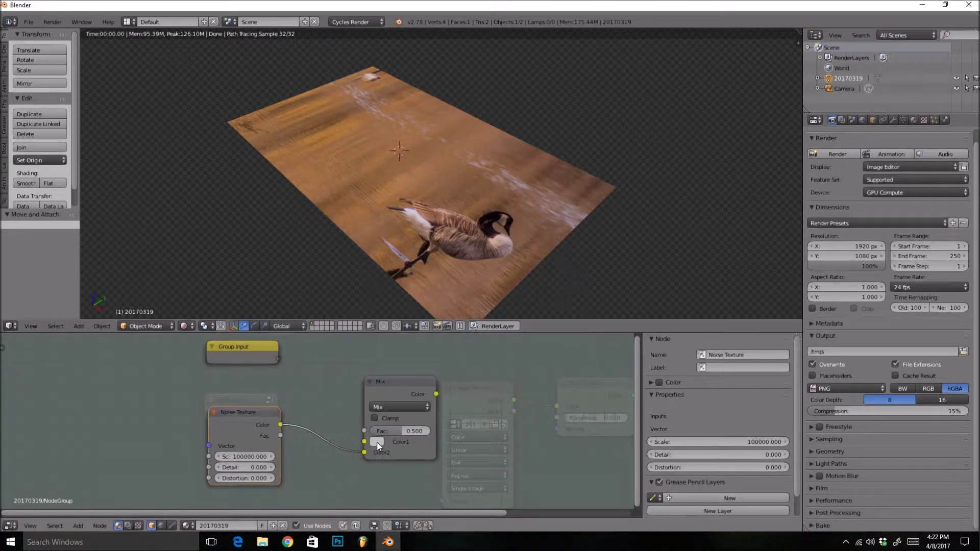
Step: Make the Mix Color1 black, expose its Fac as a group input, and frame all nodes
{"action": "left_click", "coordinate": [376, 441]}
{"action": "left_click_drag", "start_coordinate": [458, 356], "coordinate": [458, 370]}
{"action": "mouse_move", "coordinate": [278, 359]}
{"action": "left_mouse_down"}
{"action": "mouse_move", "coordinate": [319, 362]}
{"action": "mouse_move", "coordinate": [330, 379]}
{"action": "mouse_move", "coordinate": [296, 357]}
{"action": "left_mouse_up"}
{"action": "left_click_drag", "start_coordinate": [332, 409], "coordinate": [364, 431]}
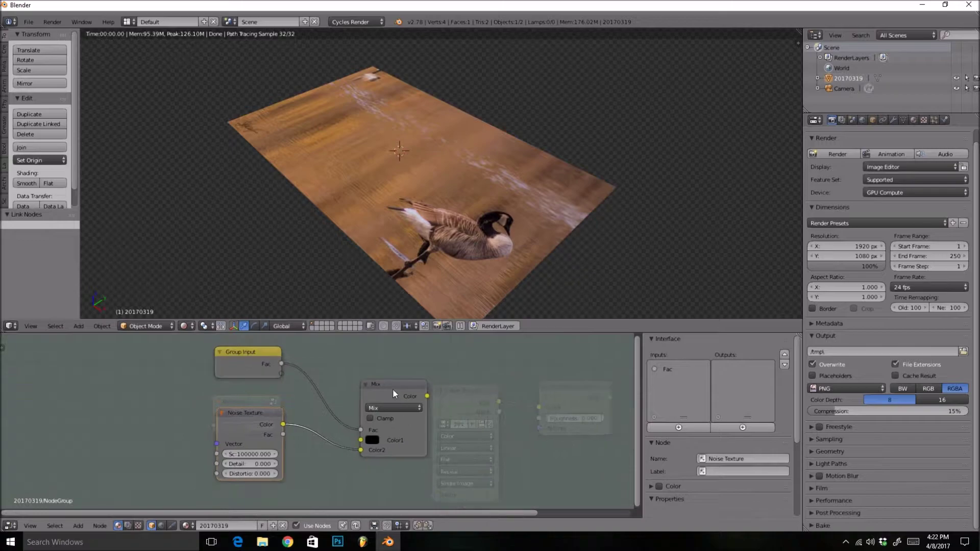
{"action": "left_click_drag", "start_coordinate": [393, 388], "coordinate": [379, 390]}
{"action": "key", "text": "Home"}
Step: Add a Vector Math Add node fed by a new Vector group input
{"action": "key", "text": "shift+a"}
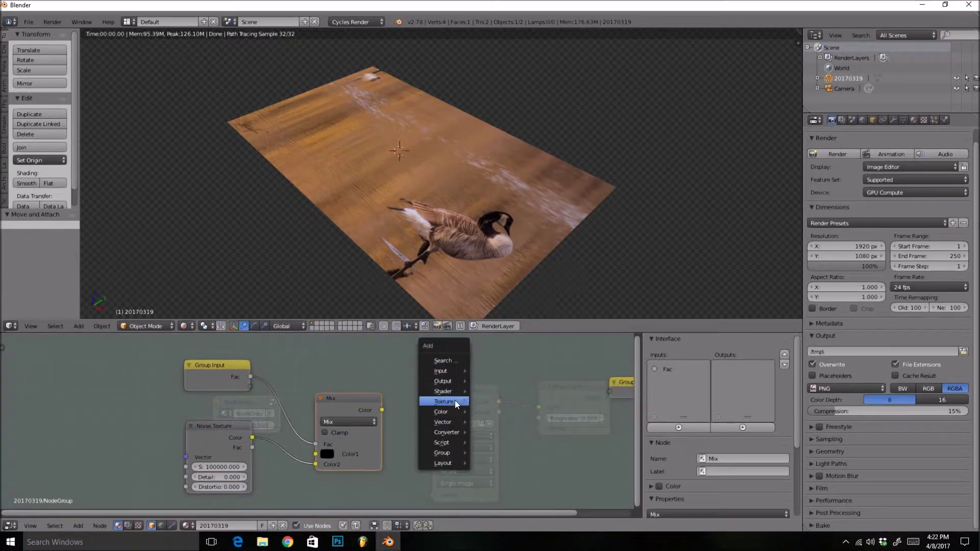
{"action": "mouse_move", "coordinate": [450, 431]}
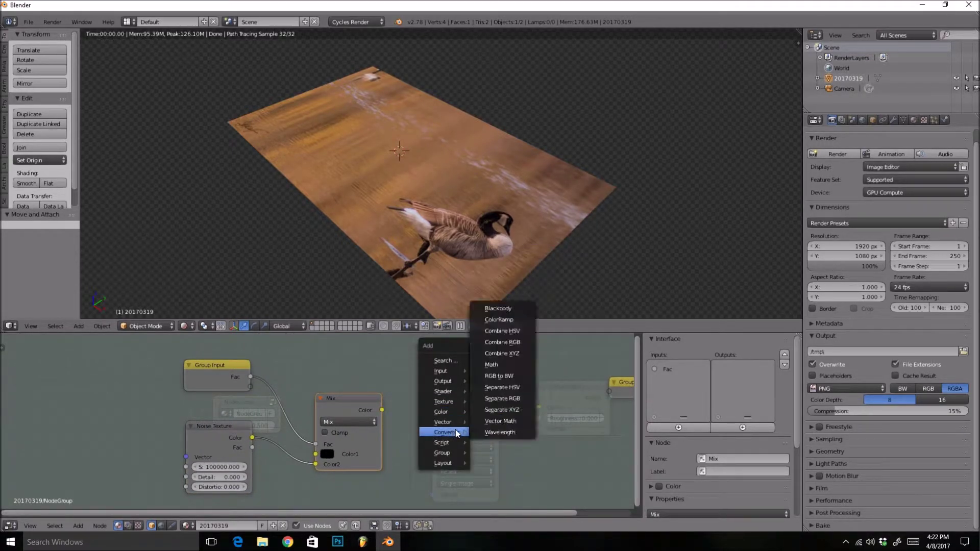
{"action": "left_click", "coordinate": [499, 421]}
{"action": "left_click", "coordinate": [416, 371]}
{"action": "left_click_drag", "start_coordinate": [367, 402], "coordinate": [401, 421]}
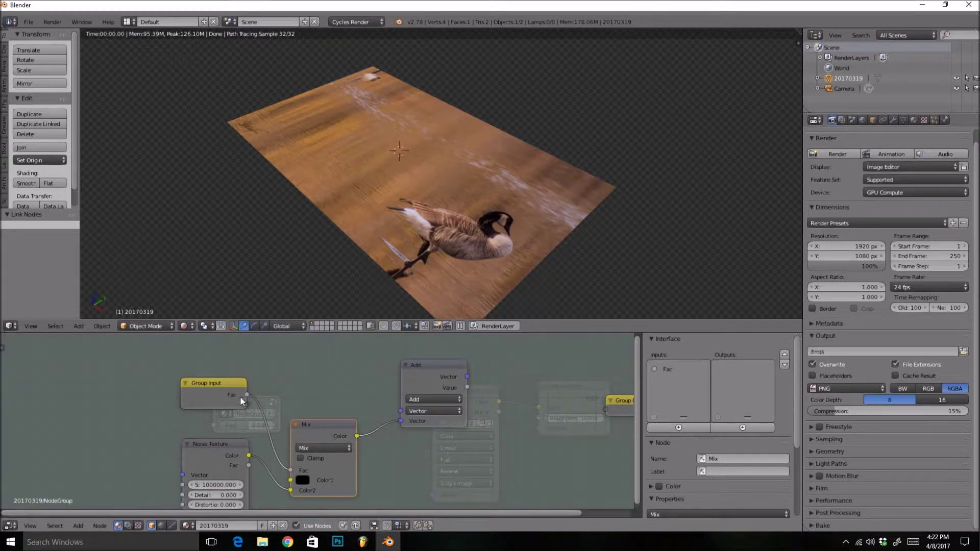
{"action": "left_click_drag", "start_coordinate": [246, 403], "coordinate": [401, 411]}
{"action": "left_click_drag", "start_coordinate": [433, 375], "coordinate": [430, 379]}
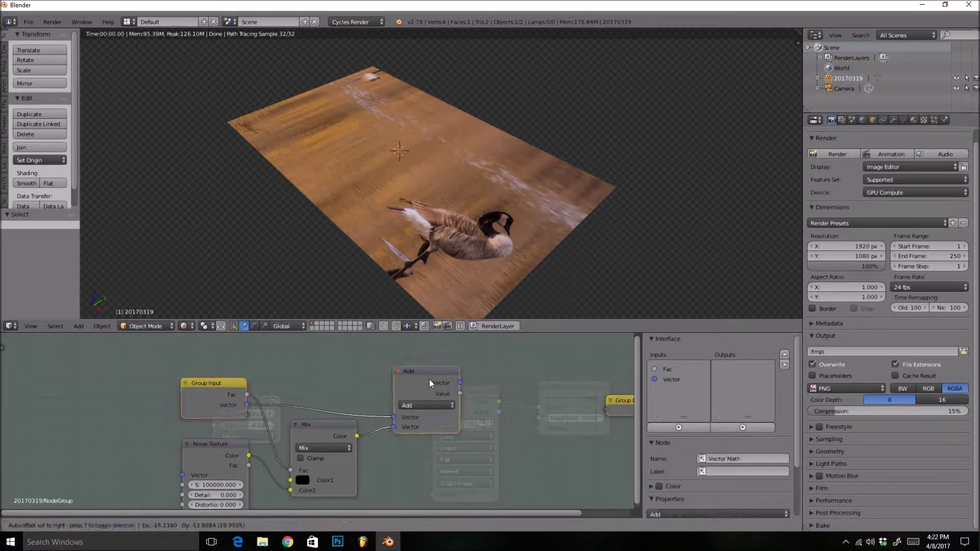
{"action": "middle_click_drag", "start_coordinate": [429, 378], "coordinate": [372, 391]}
Step: Duplicate the Add node as a Subtract node and feed Add's result into it
{"action": "key", "text": "shift+d"}
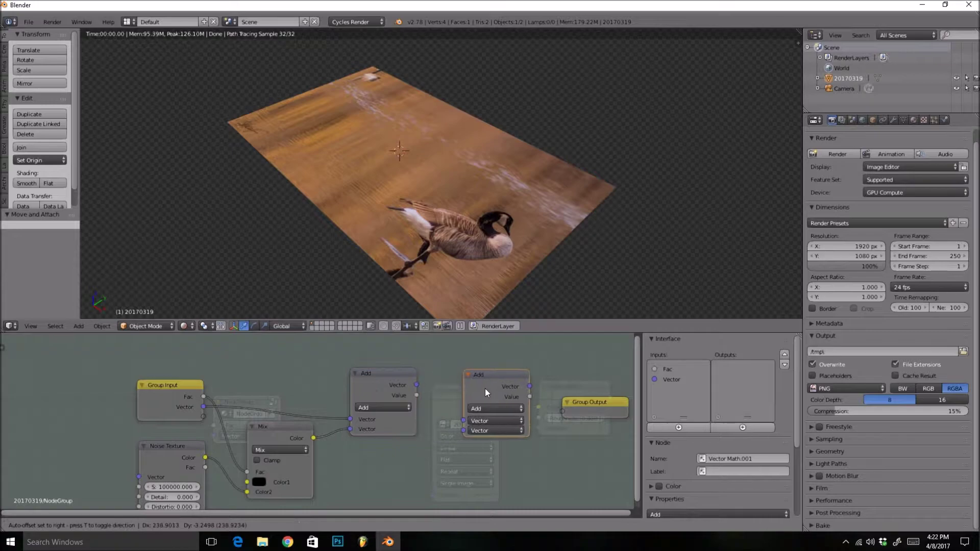
{"action": "left_click", "coordinate": [474, 384]}
{"action": "left_click", "coordinate": [480, 402]}
{"action": "left_click", "coordinate": [479, 386]}
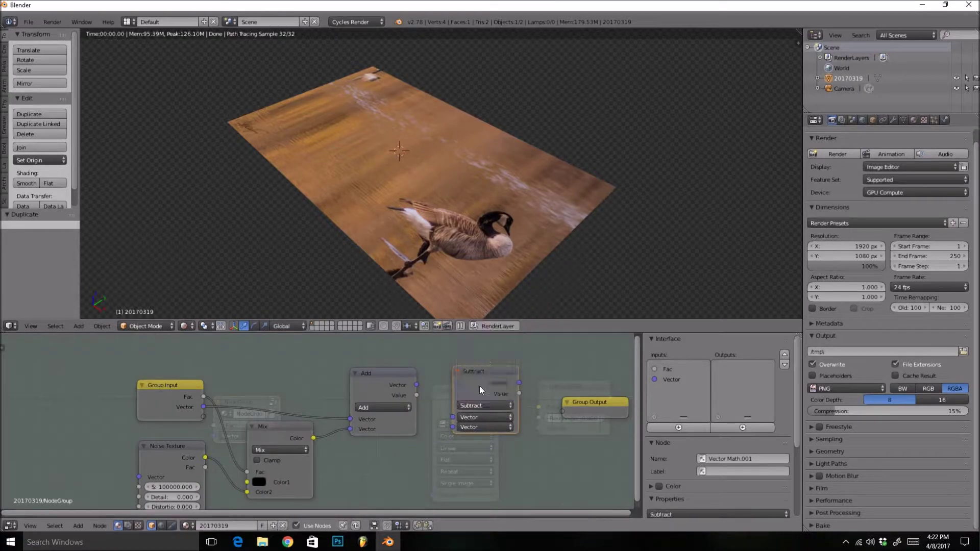
{"action": "left_click_drag", "start_coordinate": [416, 384], "coordinate": [453, 417]}
{"action": "left_click_drag", "start_coordinate": [472, 387], "coordinate": [484, 388]}
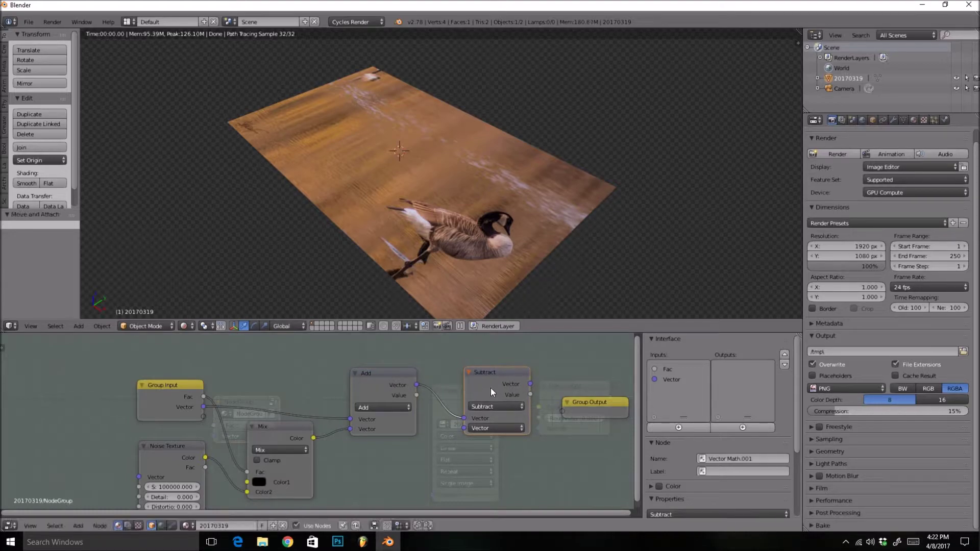
{"action": "middle_click_drag", "start_coordinate": [496, 440], "coordinate": [492, 423]}
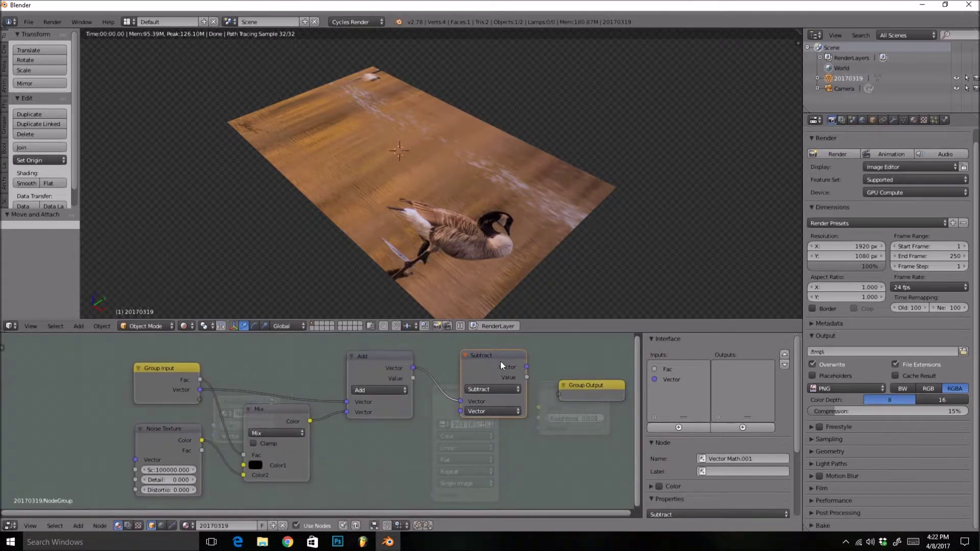
Step: Send Subtract's result to a new group Vector output and duplicate the Mix node
{"action": "left_click_drag", "start_coordinate": [527, 367], "coordinate": [605, 374]}
{"action": "middle_click_drag", "start_coordinate": [606, 374], "coordinate": [541, 386]}
{"action": "left_click_drag", "start_coordinate": [559, 385], "coordinate": [575, 377]}
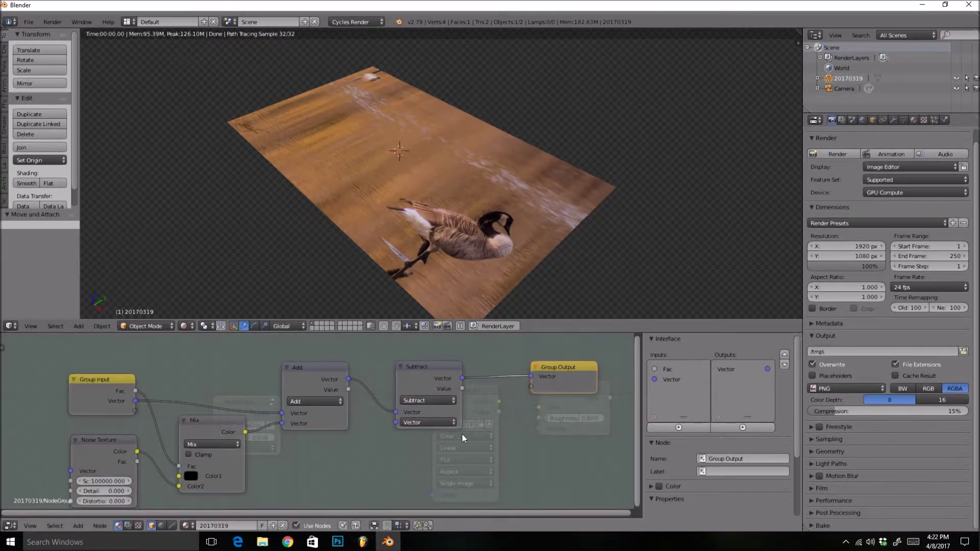
{"action": "middle_click_drag", "start_coordinate": [282, 434], "coordinate": [346, 402]}
{"action": "left_click", "coordinate": [265, 398]}
{"action": "key", "text": "shift+d"}
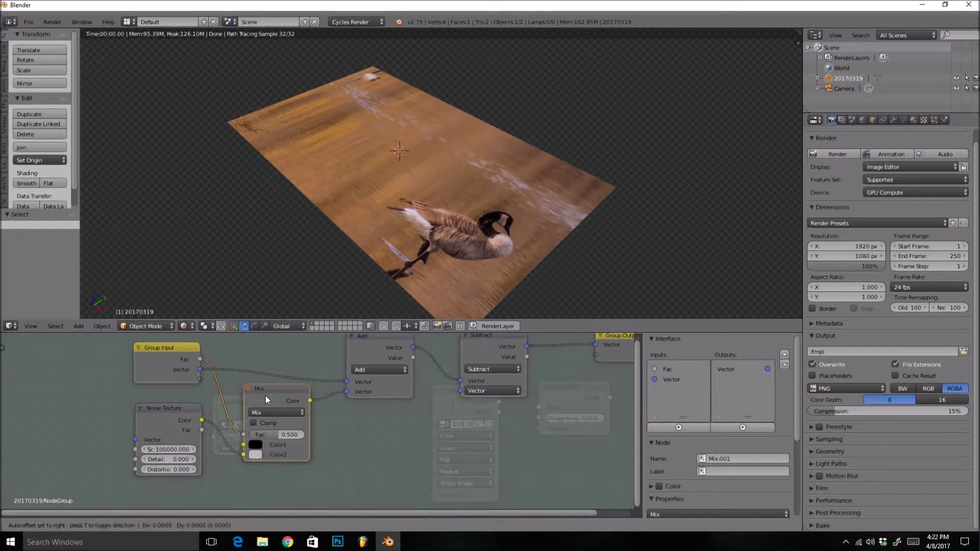
Step: Drive the second Mix's Fac from the group Fac and feed its Color into Subtract's second Vector
{"action": "left_click", "coordinate": [369, 433]}
{"action": "scroll", "coordinate": [375, 444], "scroll_direction": "up", "scroll_amount": 2}
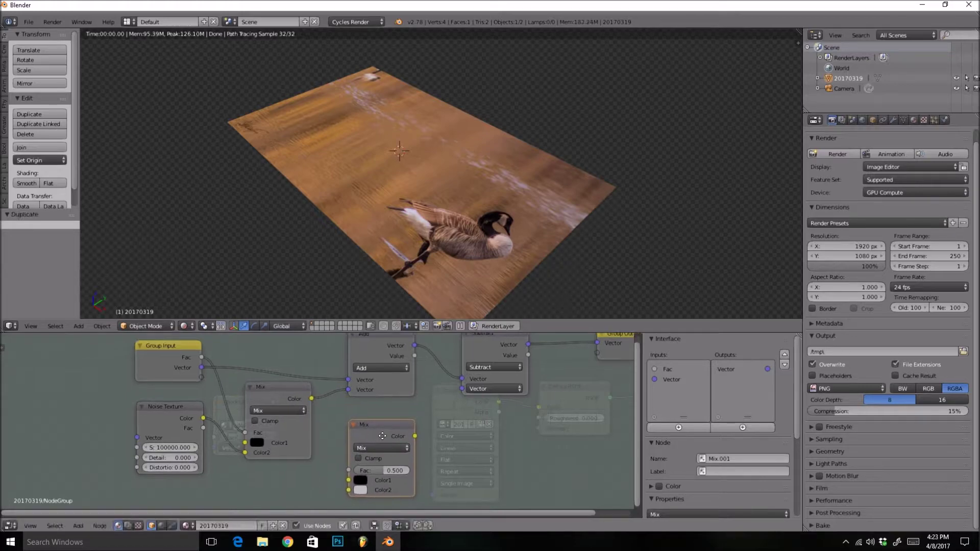
{"action": "left_click", "coordinate": [373, 466]}
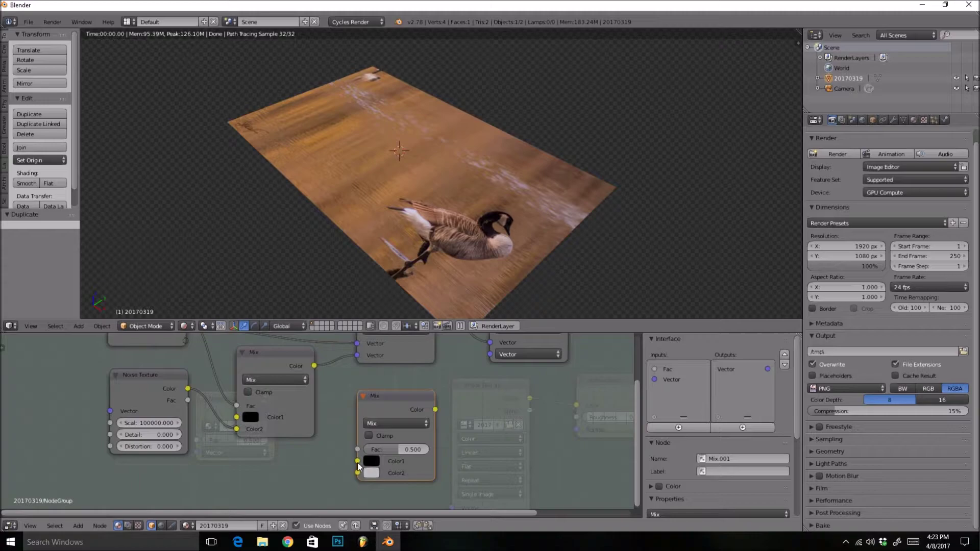
{"action": "scroll", "coordinate": [369, 433], "scroll_direction": "down", "scroll_amount": 1}
{"action": "middle_click_drag", "start_coordinate": [369, 403], "coordinate": [362, 433]}
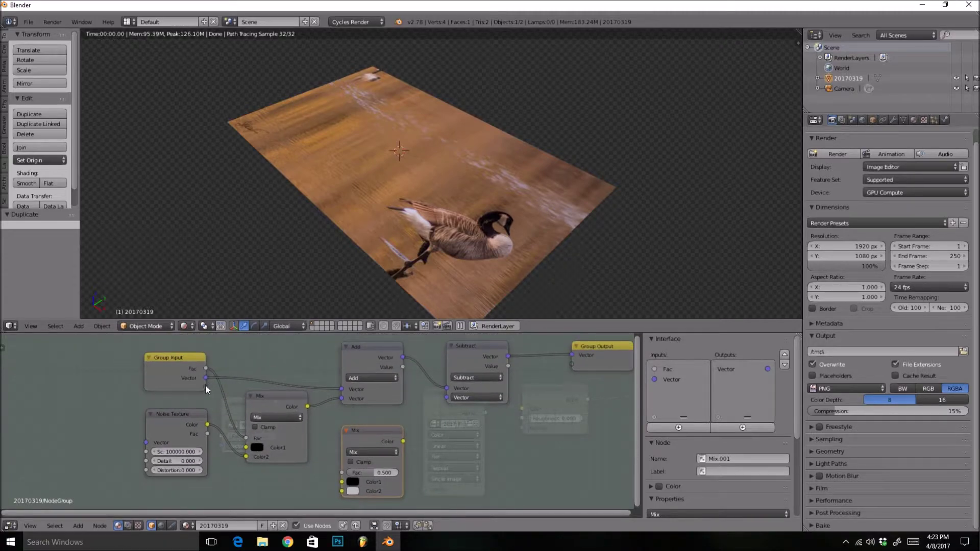
{"action": "left_click_drag", "start_coordinate": [206, 368], "coordinate": [341, 472]}
{"action": "left_click_drag", "start_coordinate": [403, 441], "coordinate": [405, 437]}
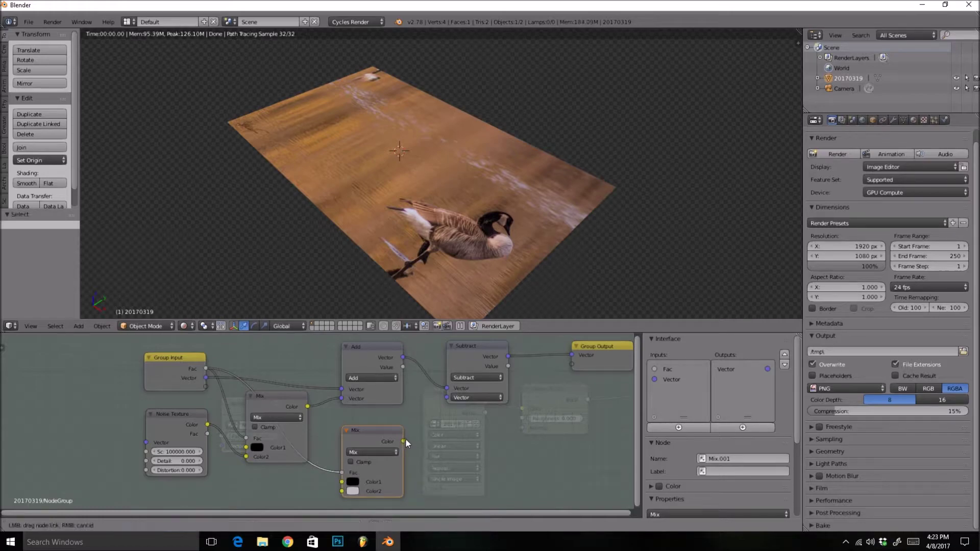
{"action": "left_click_drag", "start_coordinate": [448, 397], "coordinate": [448, 397]}
Step: Set the second Mix's Color2 brightness value to 0.7
{"action": "scroll", "coordinate": [431, 451], "scroll_direction": "down", "scroll_amount": 3, "text": "shift"}
{"action": "scroll", "coordinate": [430, 451], "scroll_direction": "up", "scroll_amount": 2}
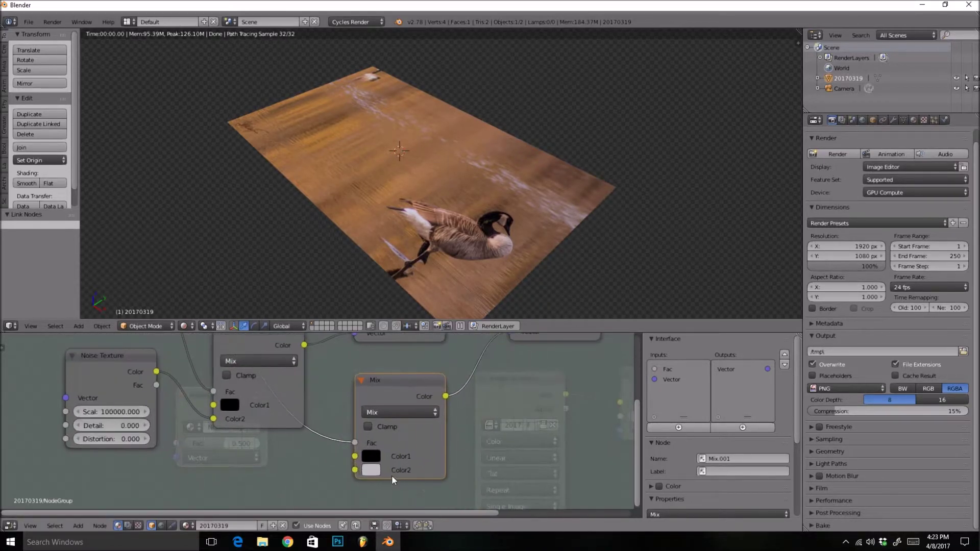
{"action": "left_click", "coordinate": [370, 470]}
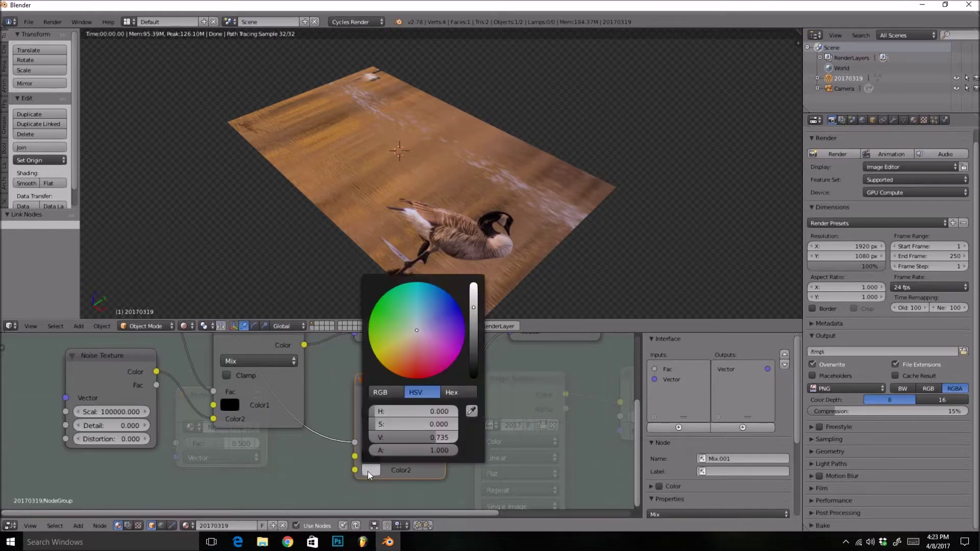
{"action": "left_click", "coordinate": [428, 439]}
{"action": "key", "text": "BackSpace"}
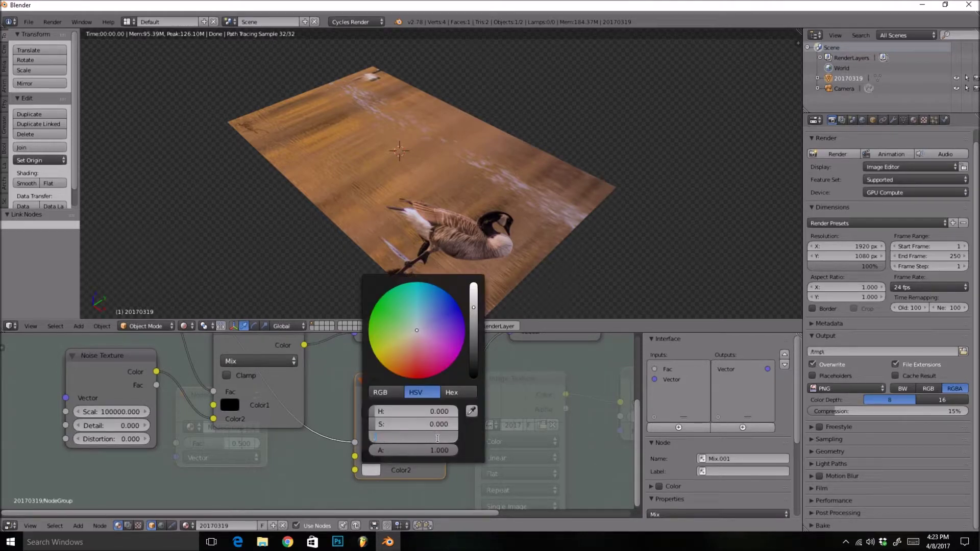
{"action": "type", "text": ".7"}
{"action": "key", "text": "Return"}
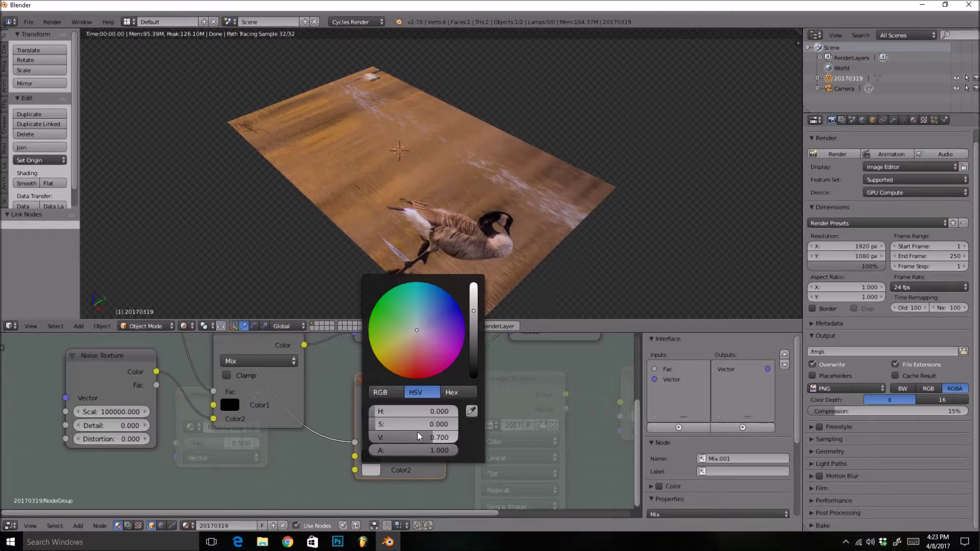
Step: Confirm Color2 is grey and Color1 black, then reframe the whole group tree
{"action": "left_click", "coordinate": [372, 470]}
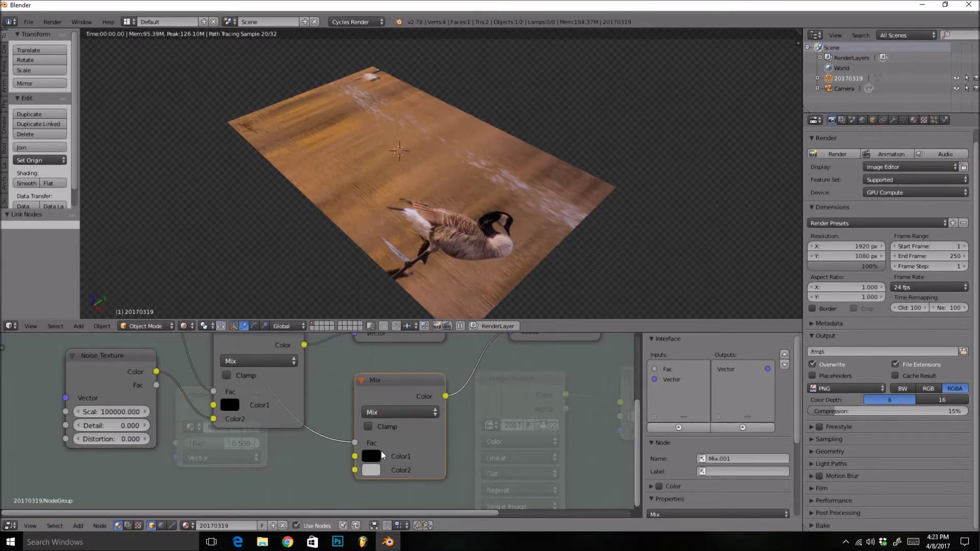
{"action": "left_click", "coordinate": [372, 456]}
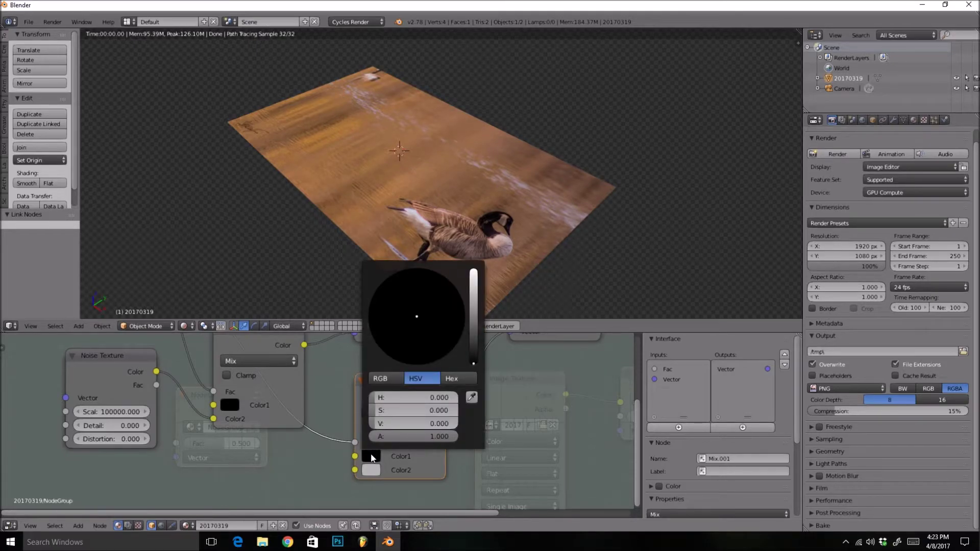
{"action": "left_click_drag", "start_coordinate": [407, 386], "coordinate": [403, 374]}
{"action": "scroll", "coordinate": [408, 376], "scroll_direction": "down", "scroll_amount": 3}
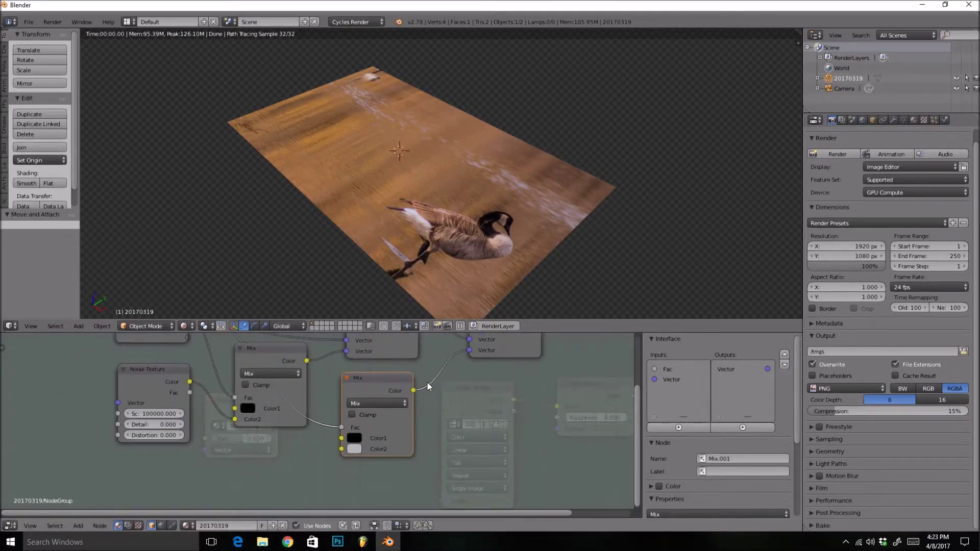
{"action": "scroll", "coordinate": [428, 382], "scroll_direction": "down", "scroll_amount": 2}
{"action": "middle_click_drag", "start_coordinate": [427, 382], "coordinate": [415, 424]}
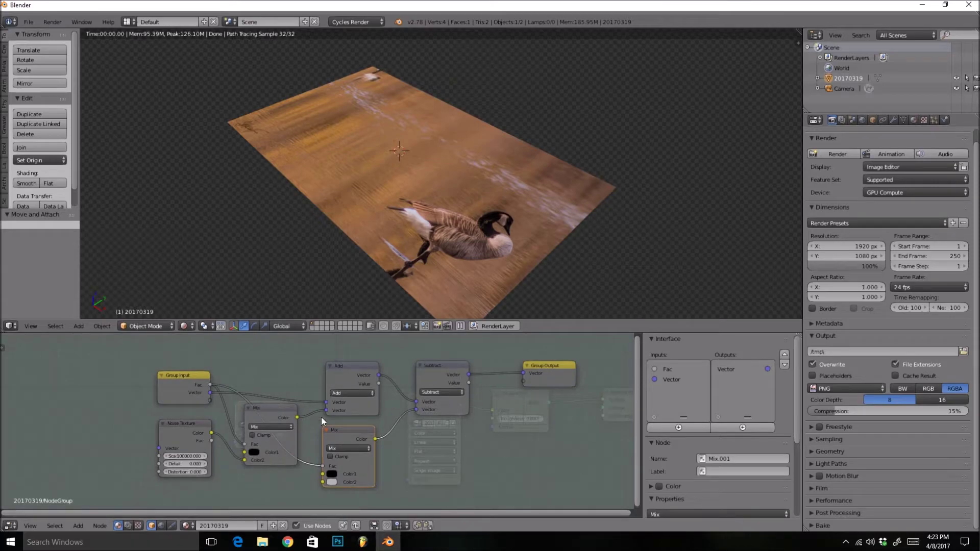
Step: Exit the group and name both the group node label and node group 'Blur'
{"action": "key", "text": "Tab"}
{"action": "left_click_drag", "start_coordinate": [255, 411], "coordinate": [279, 417]}
{"action": "left_click", "coordinate": [725, 368]}
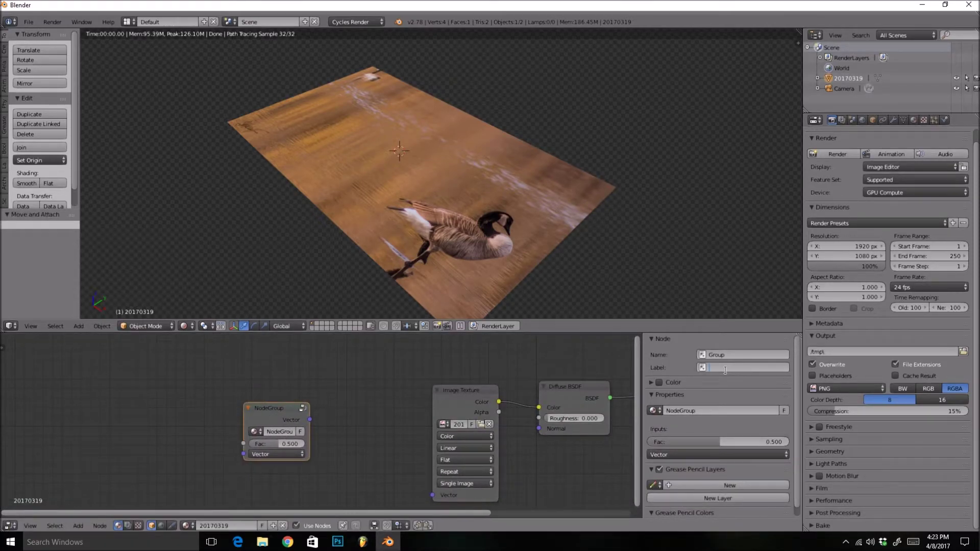
{"action": "type", "text": "Blur"}
{"action": "key", "text": "Return"}
{"action": "left_click", "coordinate": [730, 409]}
{"action": "type", "text": "B"}
{"action": "key", "text": "Return"}
Step: Add a Texture Coordinate node and connect its UV output to the Blur Vector
{"action": "scroll", "coordinate": [463, 406], "scroll_direction": "down", "scroll_amount": 2}
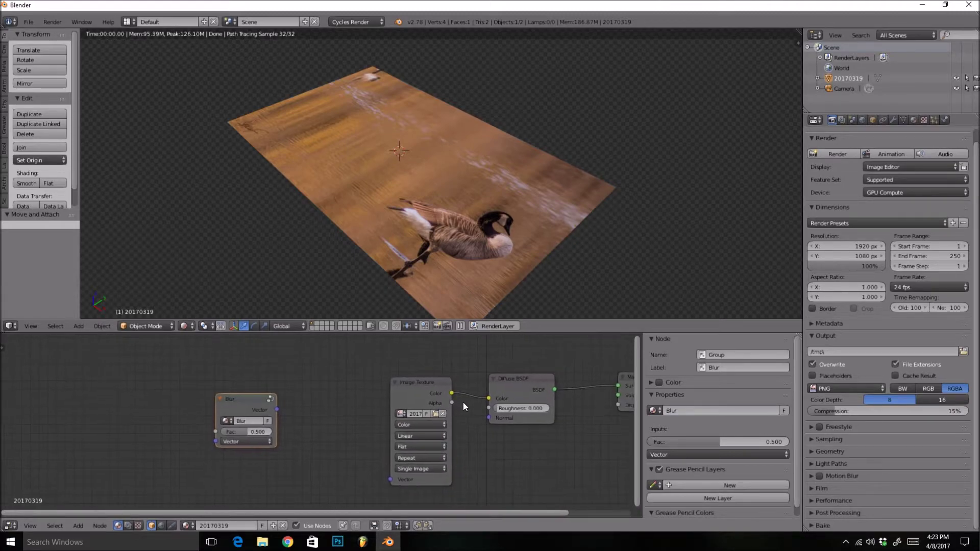
{"action": "scroll", "coordinate": [463, 402], "scroll_direction": "down", "scroll_amount": 1}
{"action": "middle_click_drag", "start_coordinate": [415, 408], "coordinate": [440, 393]}
{"action": "key", "text": "shift+a"}
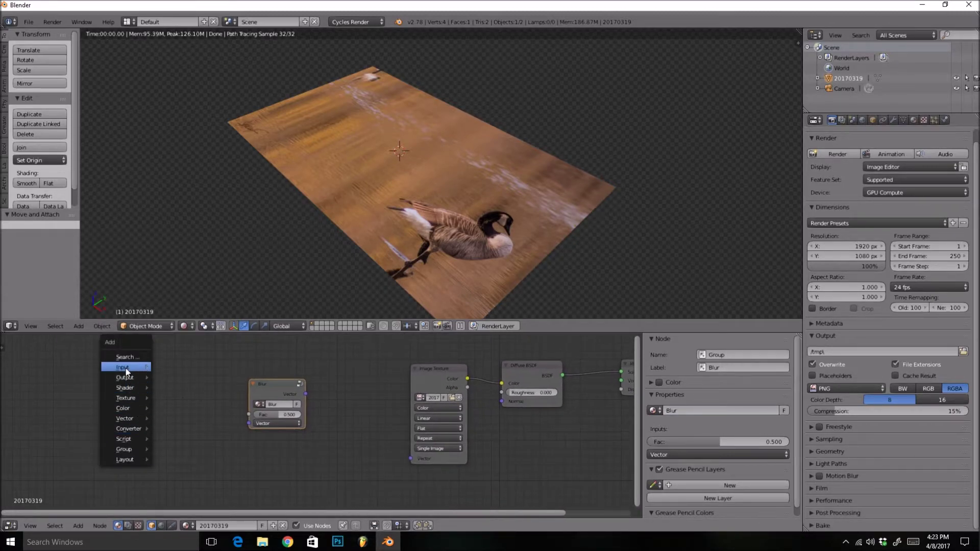
{"action": "mouse_move", "coordinate": [125, 369]}
{"action": "left_click", "coordinate": [189, 334]}
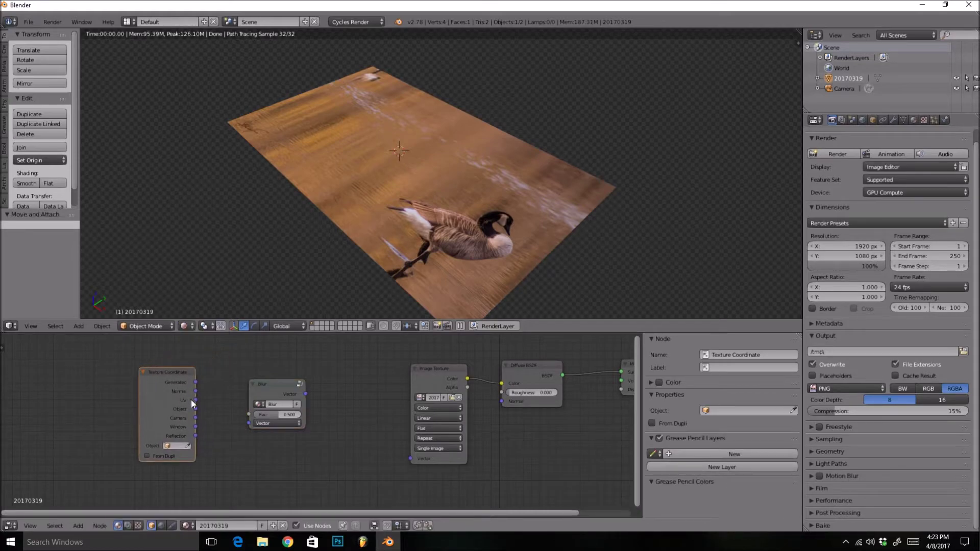
{"action": "left_click_drag", "start_coordinate": [194, 400], "coordinate": [250, 422]}
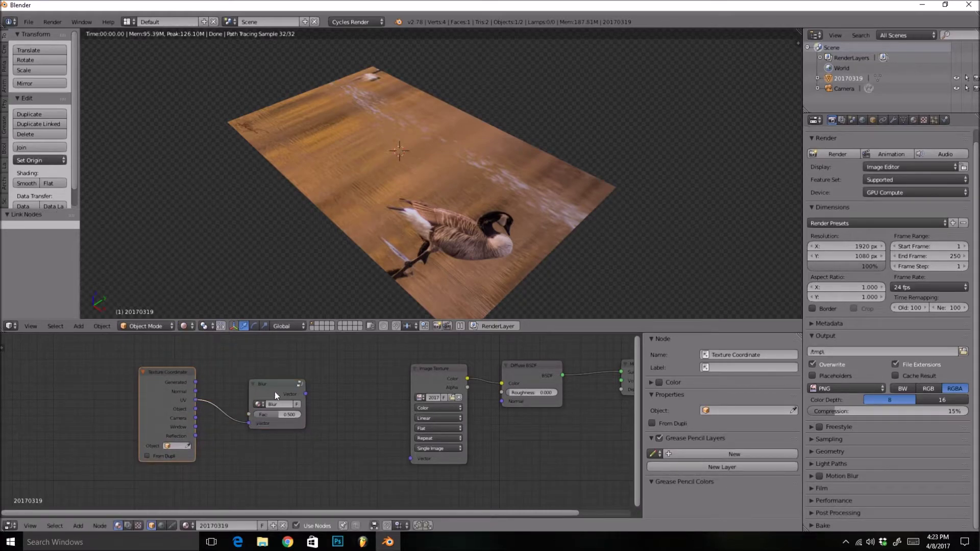
Step: Route Blur's Vector into the Image Texture and set the Blur Fac to 0.100
{"action": "left_click_drag", "start_coordinate": [303, 391], "coordinate": [412, 459]}
{"action": "key", "text": "BackSpace"}
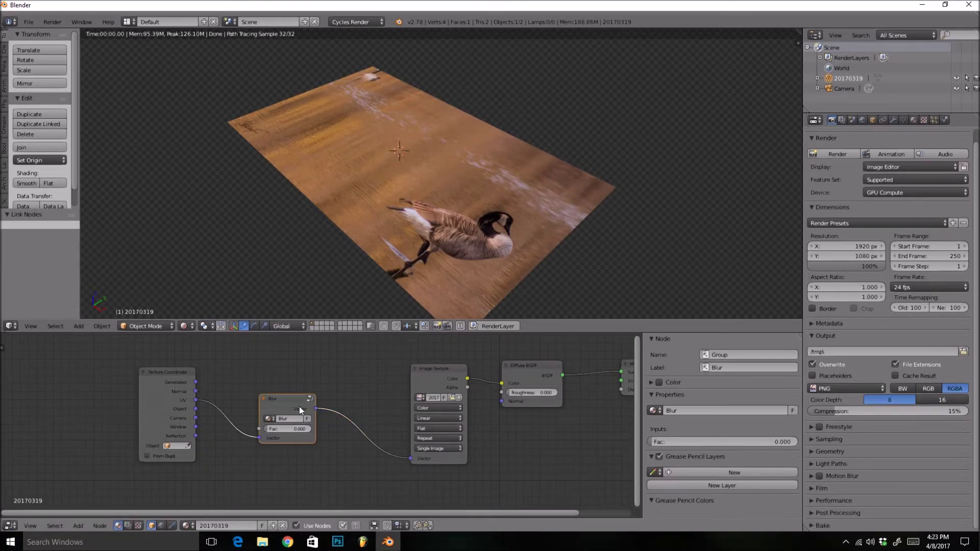
{"action": "scroll", "coordinate": [344, 443], "scroll_direction": "up", "scroll_amount": 3}
{"action": "left_click_drag", "start_coordinate": [299, 406], "coordinate": [351, 443]}
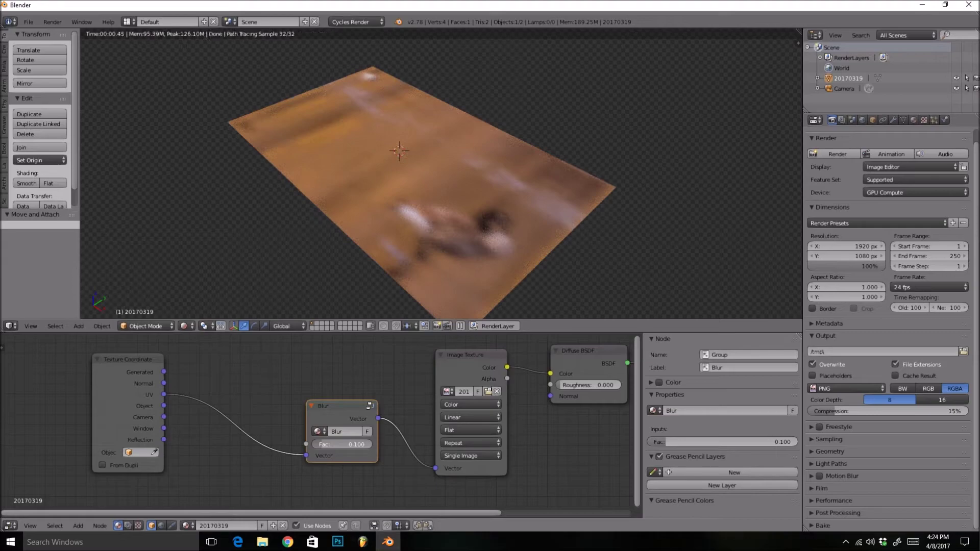
Step: Inside the Blur group, slightly raise the brightness (V) of the lower Mix node's second colour
{"action": "key", "text": "Tab"}
{"action": "scroll", "coordinate": [354, 439], "scroll_direction": "down", "scroll_amount": 2}
{"action": "middle_click_drag", "start_coordinate": [354, 439], "coordinate": [344, 414]}
{"action": "left_click_drag", "start_coordinate": [350, 415], "coordinate": [369, 421]}
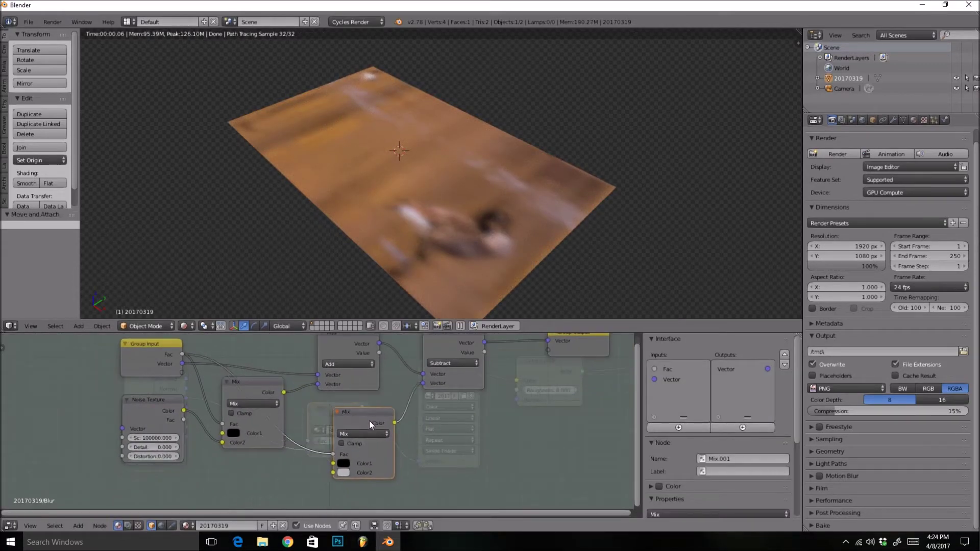
{"action": "left_click", "coordinate": [345, 472]}
{"action": "left_click", "coordinate": [381, 452]}
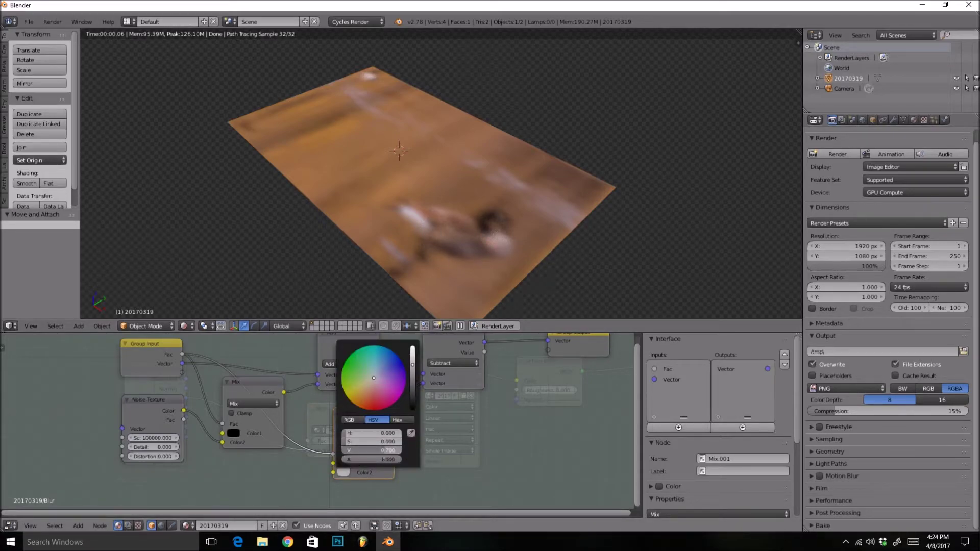
{"action": "left_click_drag", "start_coordinate": [396, 453], "coordinate": [423, 452]}
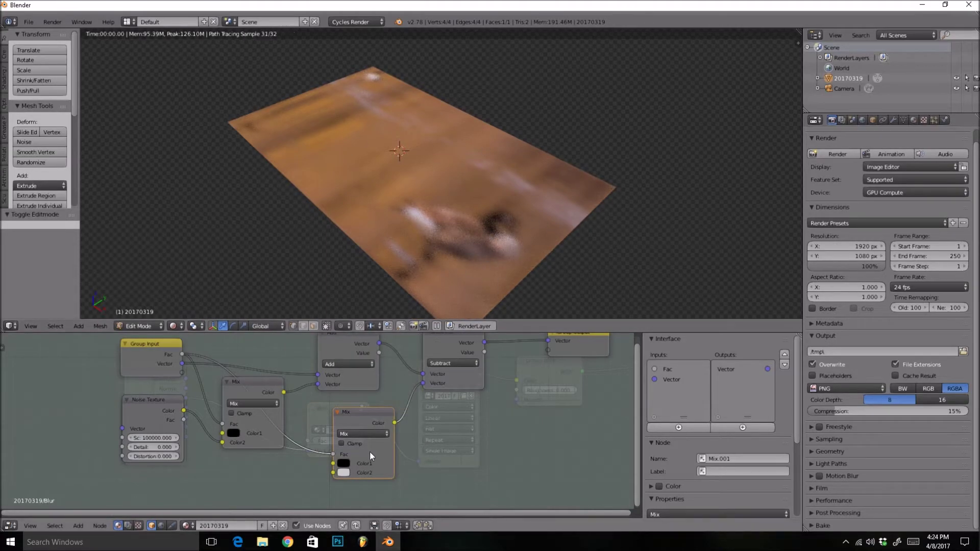
Step: Raise the goose plane's Blur Fac to 0.591, then darken that Mix colour to 0.759
{"action": "key", "text": "Tab"}
{"action": "left_click_drag", "start_coordinate": [332, 448], "coordinate": [358, 449]}
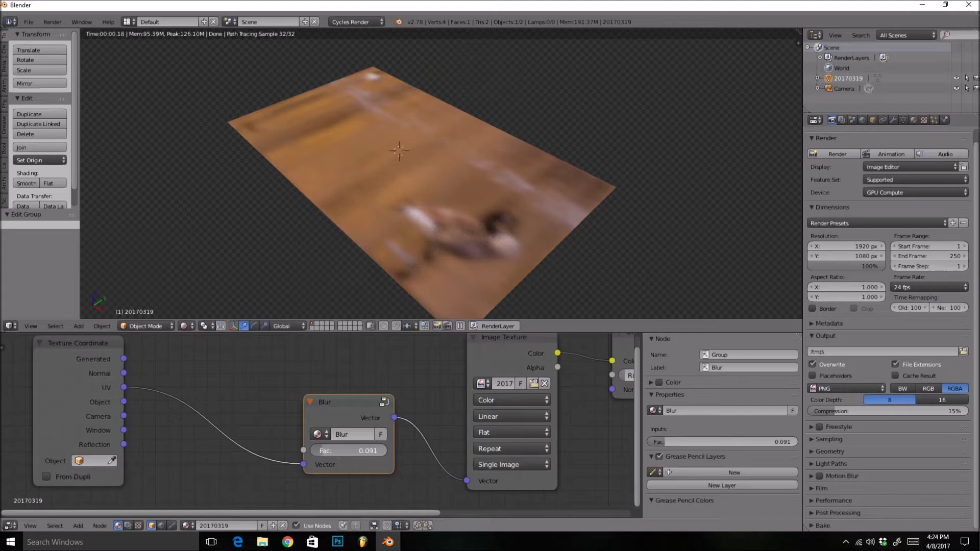
{"action": "key", "text": "Tab"}
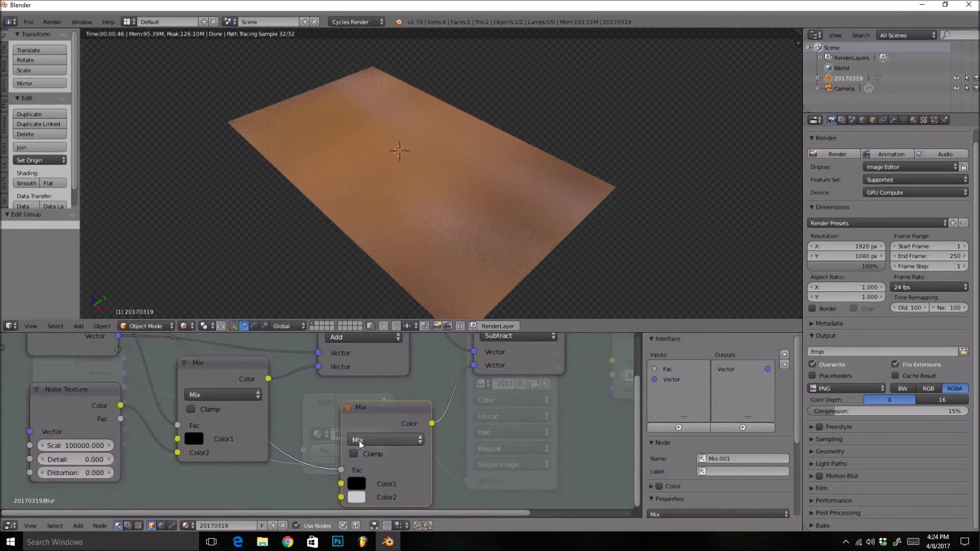
{"action": "left_click", "coordinate": [357, 498]}
{"action": "left_click_drag", "start_coordinate": [424, 465], "coordinate": [421, 465]}
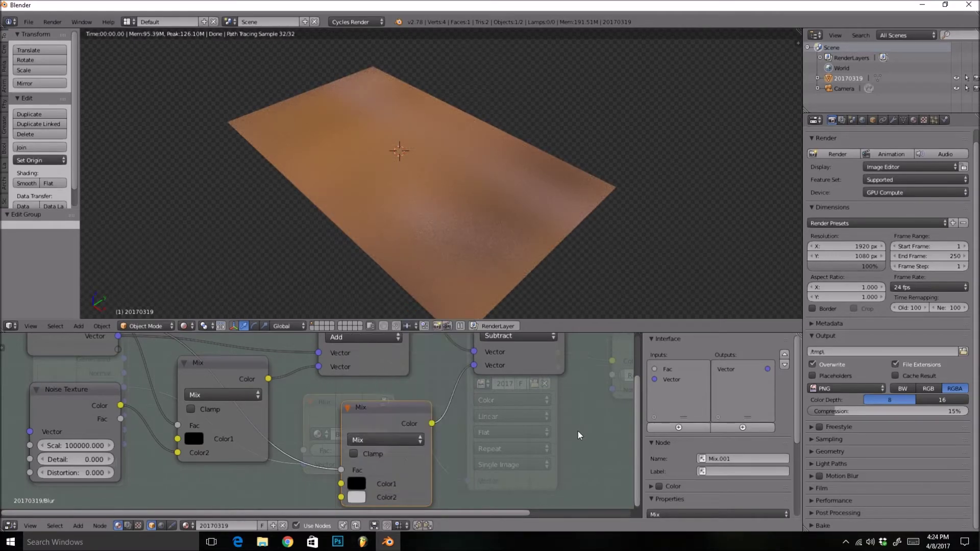
Step: Lower the goose plane's Blur Fac to 0.327 for a softer blur
{"action": "key", "text": "Tab"}
{"action": "left_click_drag", "start_coordinate": [356, 452], "coordinate": [326, 450]}
{"action": "scroll", "coordinate": [455, 262], "scroll_direction": "down", "scroll_amount": 1}
{"action": "scroll", "coordinate": [444, 213], "scroll_direction": "down", "scroll_amount": 2}
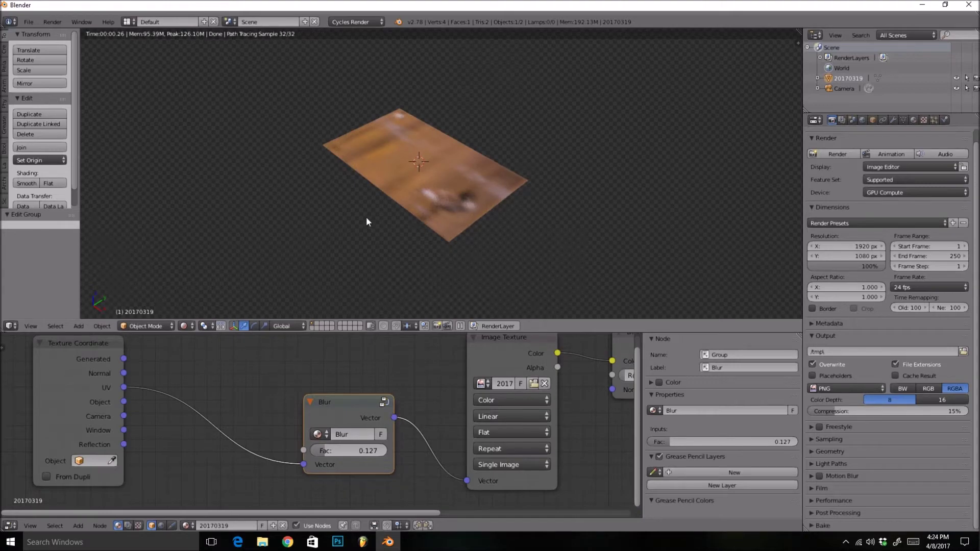
Step: In Solid shading, import test01.png as a new image plane
{"action": "key", "text": "z"}
{"action": "left_click", "coordinate": [218, 290]}
{"action": "key", "text": "shift+a"}
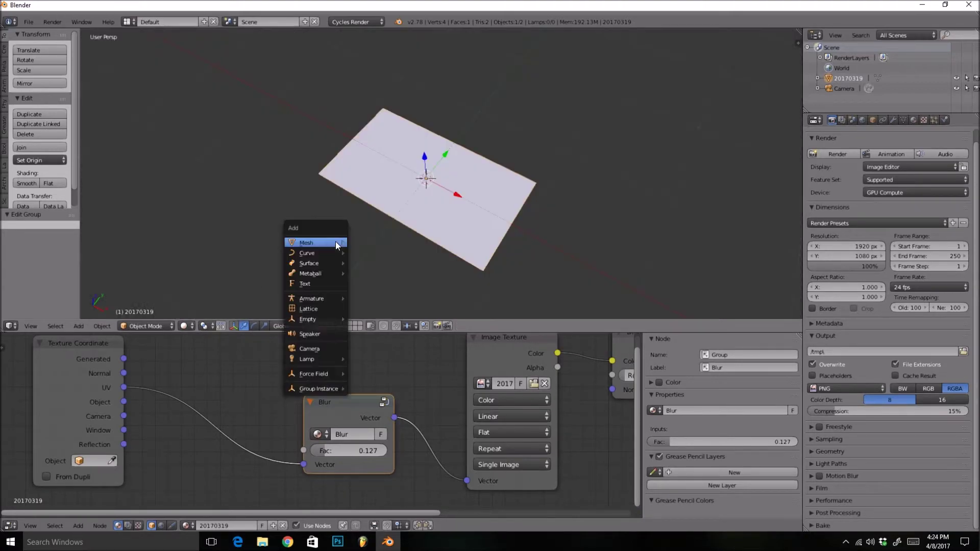
{"action": "mouse_move", "coordinate": [336, 241]}
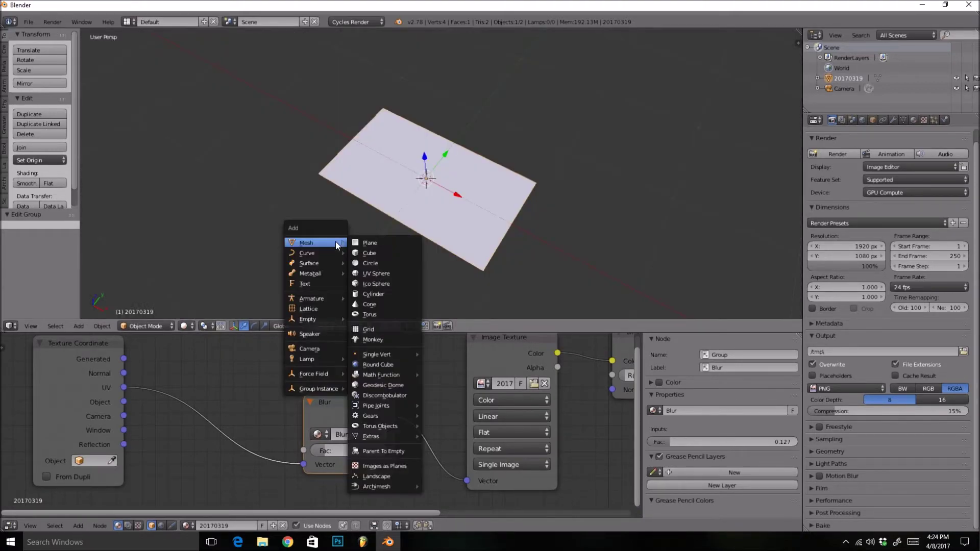
{"action": "left_click", "coordinate": [387, 466]}
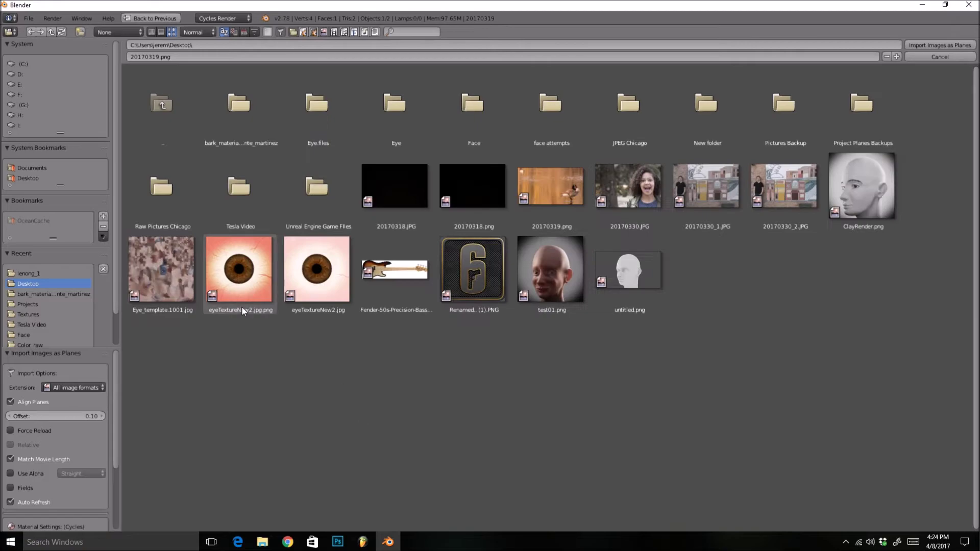
{"action": "double_click", "coordinate": [552, 279]}
{"action": "scroll", "coordinate": [433, 243], "scroll_direction": "down", "scroll_amount": 4}
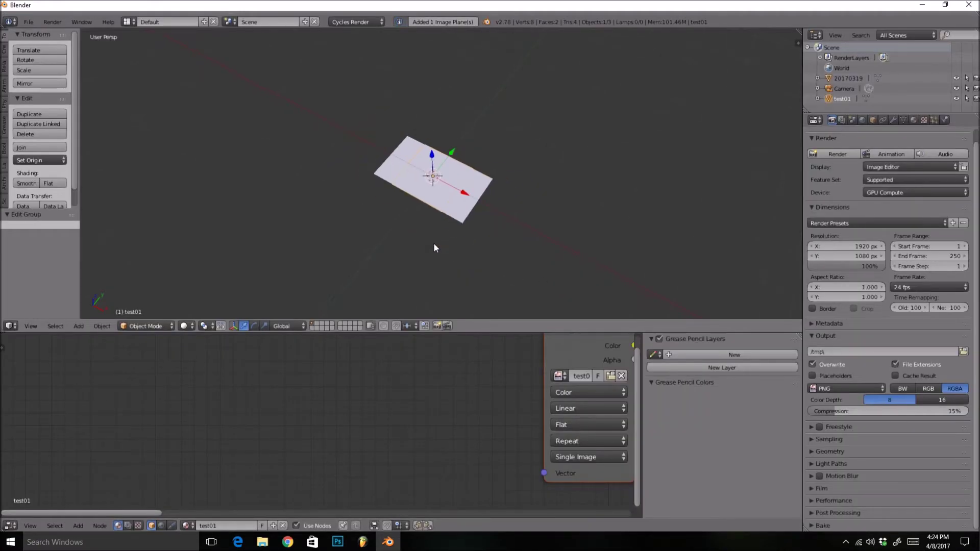
Step: Raise the test01 plane above the goose plane and scale it up 4.154 times
{"action": "key", "text": "g"}
{"action": "left_click", "coordinate": [435, 162]}
{"action": "middle_click_drag", "start_coordinate": [436, 146], "coordinate": [453, 201]}
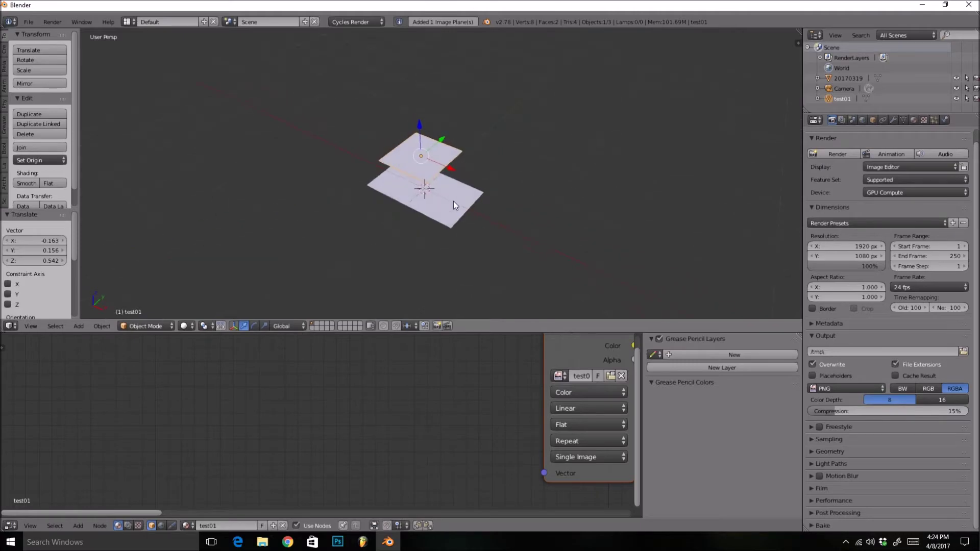
{"action": "key", "text": "s"}
{"action": "left_click", "coordinate": [638, 228]}
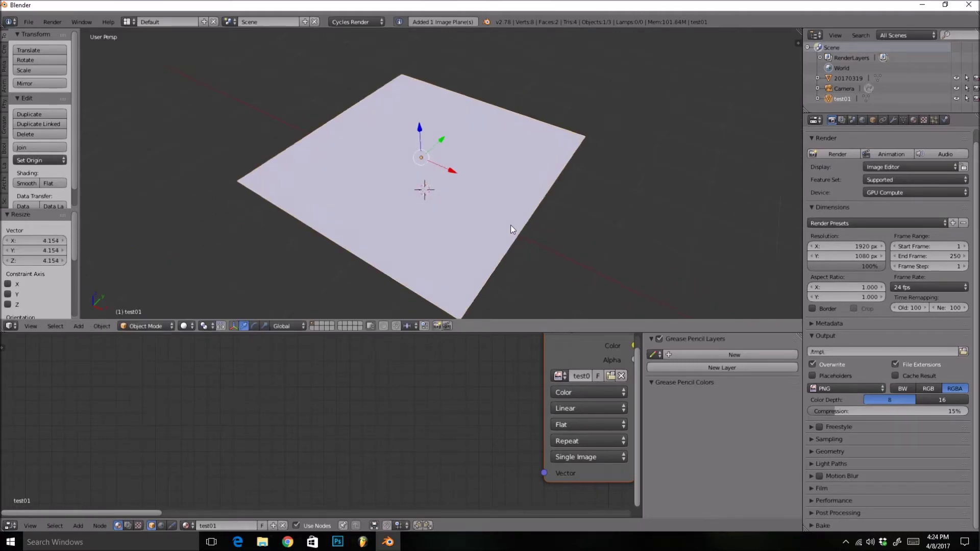
{"action": "left_click", "coordinate": [185, 326]}
Step: Switch the viewport to Rendered shading and add a Blur group node to test01's material
{"action": "left_click", "coordinate": [223, 258]}
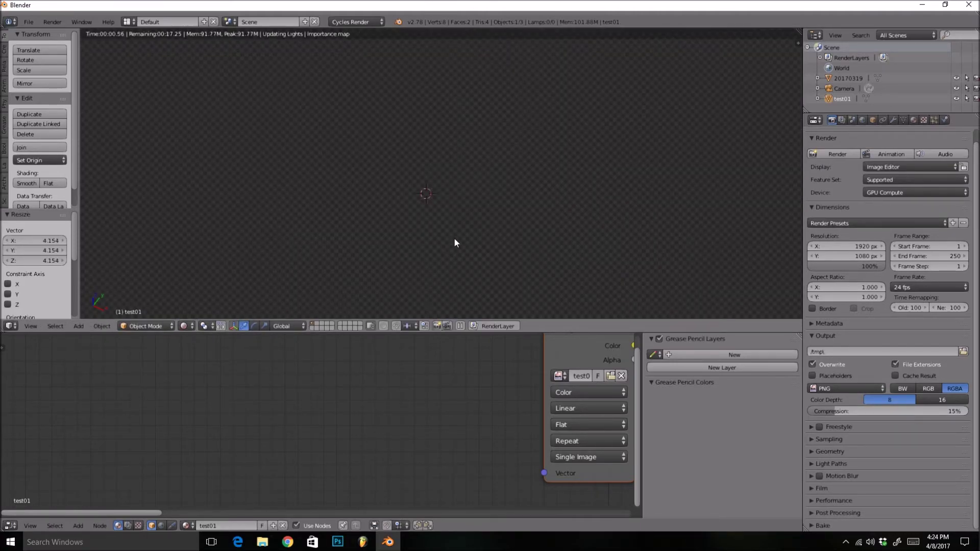
{"action": "scroll", "coordinate": [472, 394], "scroll_direction": "down", "scroll_amount": 3}
{"action": "key", "text": "shift+a"}
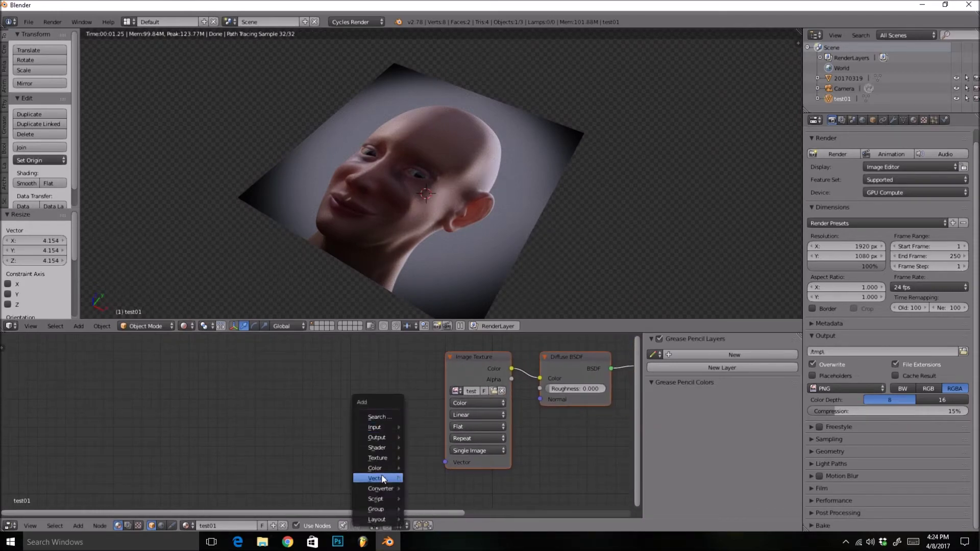
{"action": "mouse_move", "coordinate": [382, 508]}
{"action": "left_click", "coordinate": [427, 498]}
{"action": "left_click", "coordinate": [335, 416]}
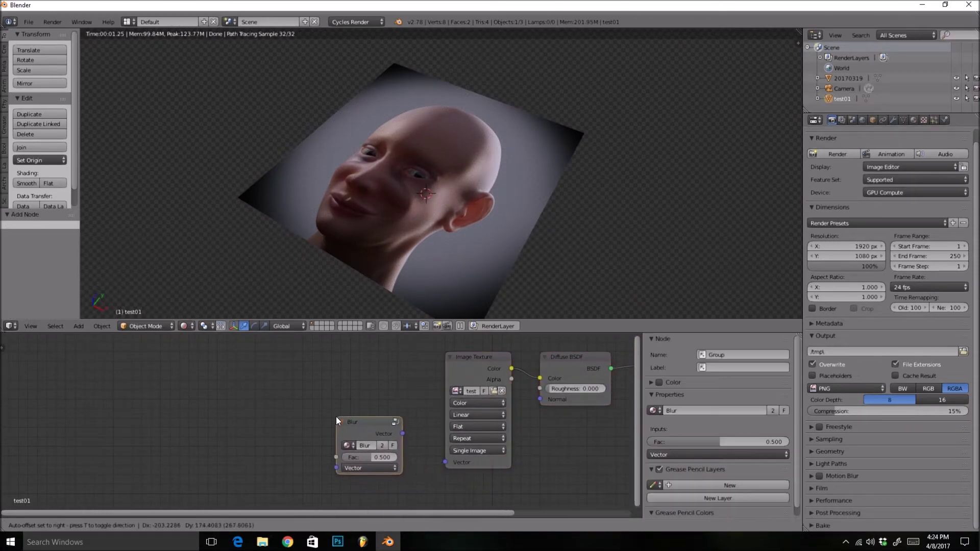
Step: Add a Texture Coordinate node, link UV to the Image Texture's Vector, and insert Blur between them
{"action": "key", "text": "shift+a"}
{"action": "mouse_move", "coordinate": [243, 316]}
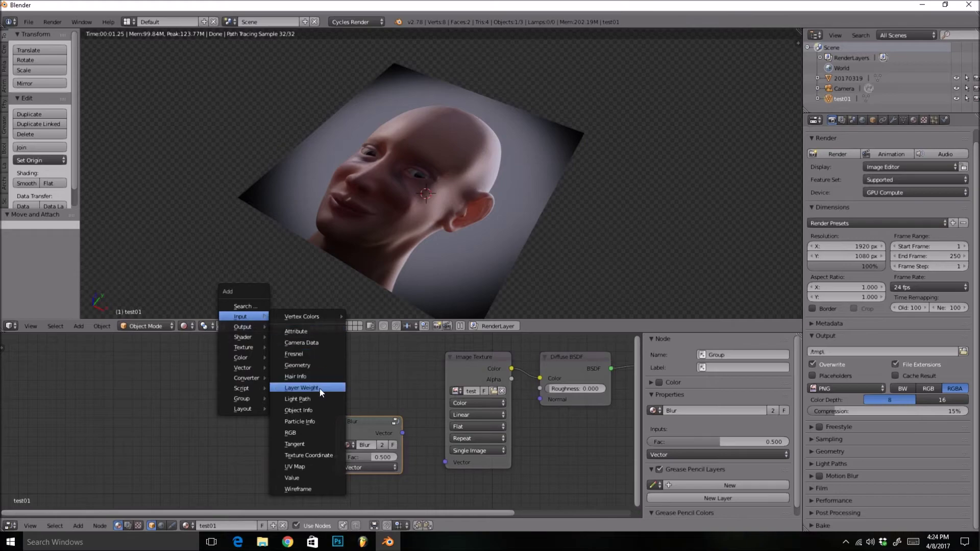
{"action": "left_click", "coordinate": [322, 444]}
{"action": "left_click", "coordinate": [245, 421]}
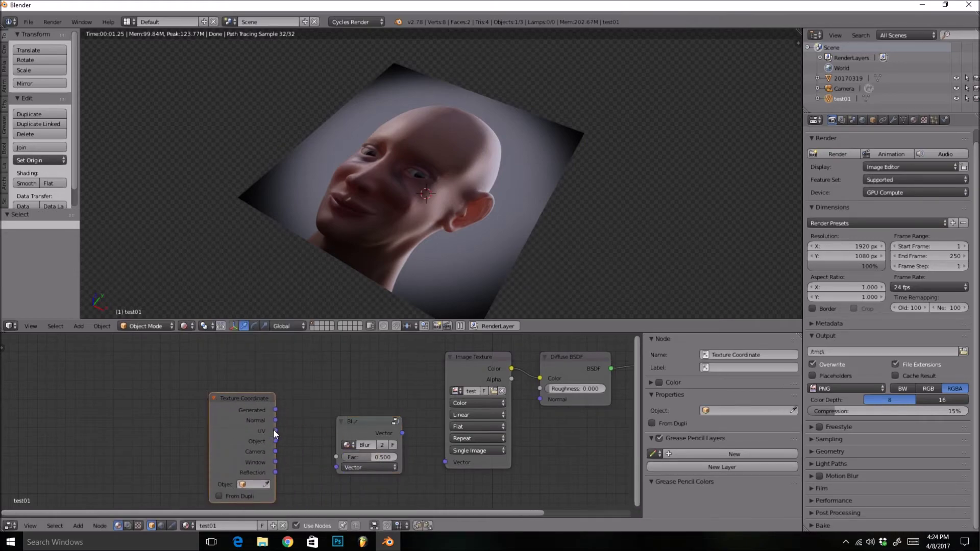
{"action": "left_click_drag", "start_coordinate": [275, 433], "coordinate": [445, 462]}
{"action": "left_click_drag", "start_coordinate": [362, 429], "coordinate": [401, 450]}
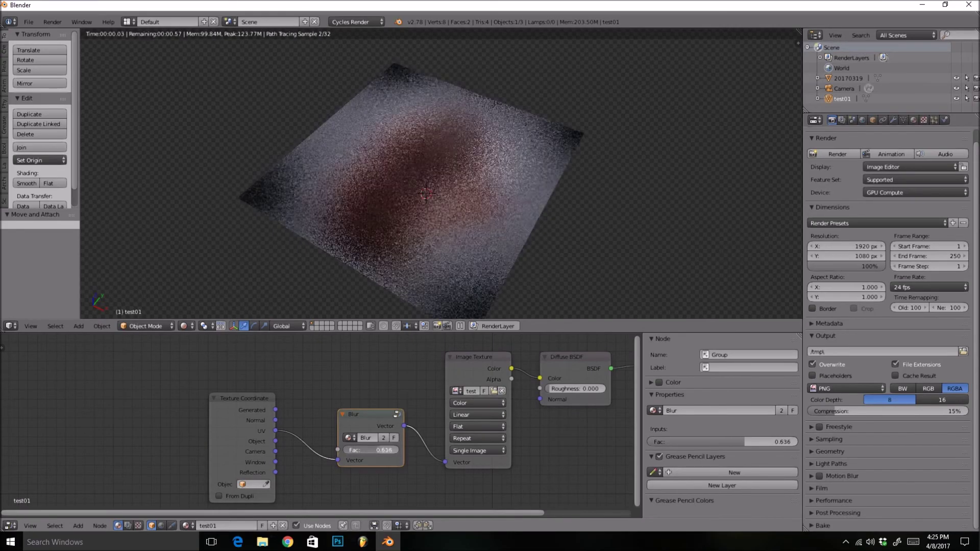
Step: Inspect the Blur group's inner nodes, then lower the face plane's Blur Fac to 0.264
{"action": "key", "text": "Tab"}
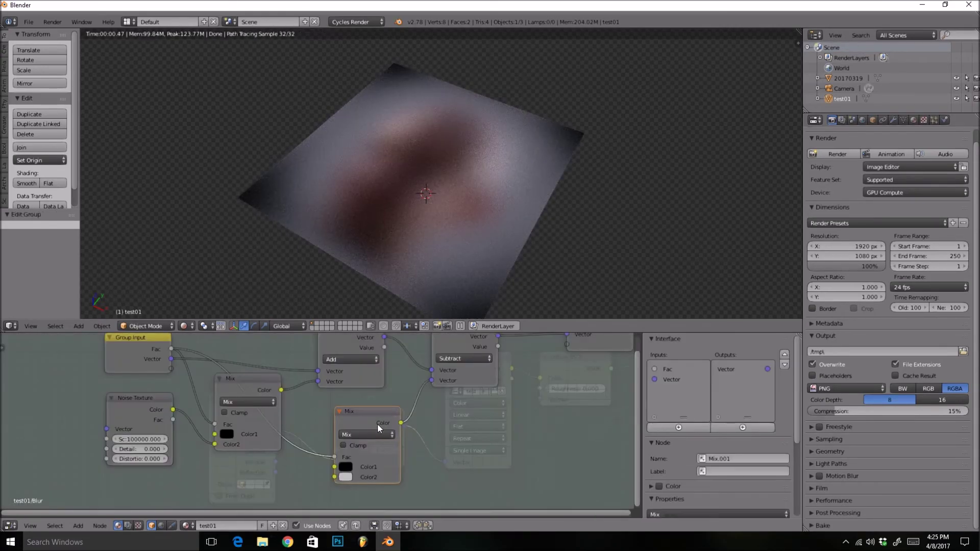
{"action": "scroll", "coordinate": [413, 429], "scroll_direction": "down", "scroll_amount": 3}
{"action": "scroll", "coordinate": [427, 429], "scroll_direction": "up", "scroll_amount": 5}
{"action": "mouse_move", "coordinate": [440, 406]}
{"action": "middle_mouse_down"}
{"action": "mouse_move", "coordinate": [427, 430]}
{"action": "mouse_move", "coordinate": [434, 417]}
{"action": "middle_mouse_up"}
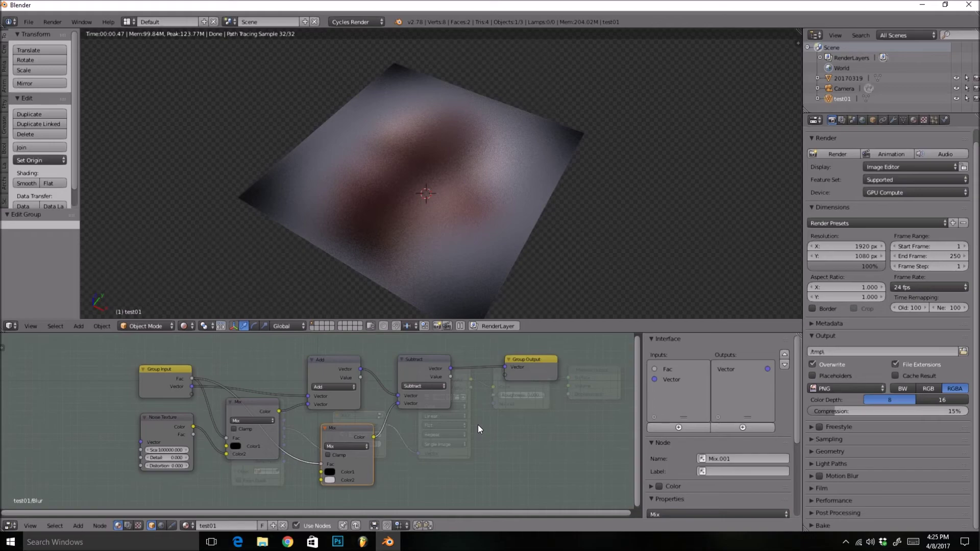
{"action": "key", "text": "Tab"}
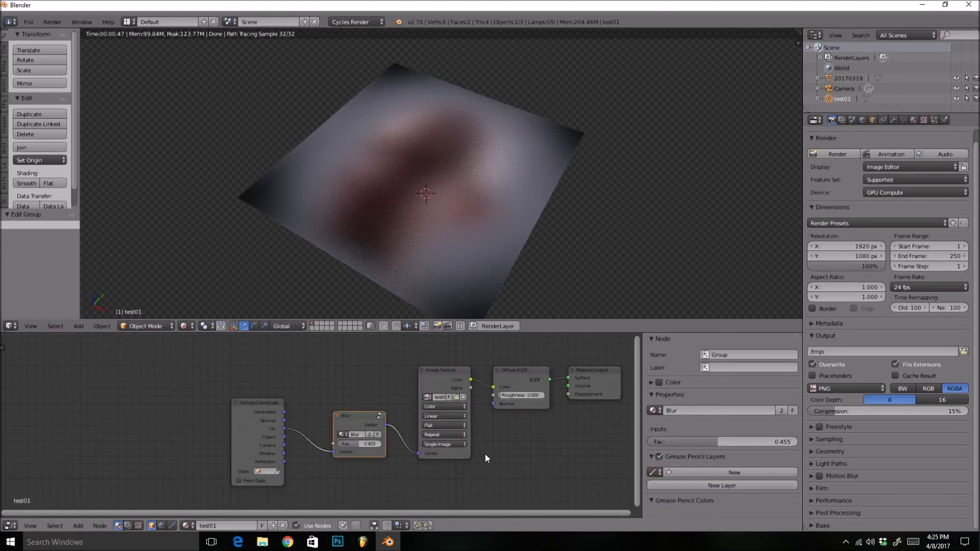
{"action": "scroll", "coordinate": [479, 448], "scroll_direction": "down", "scroll_amount": 2}
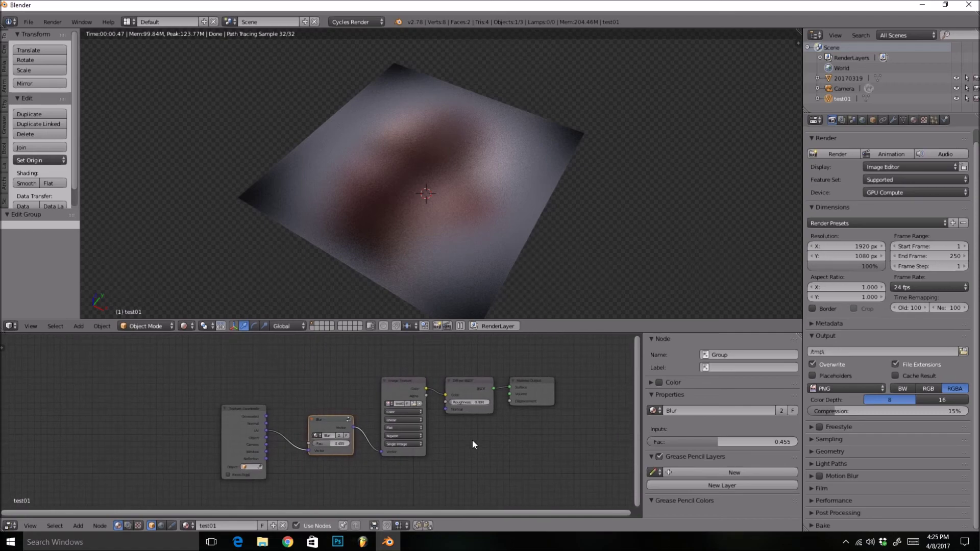
{"action": "scroll", "coordinate": [473, 445], "scroll_direction": "up", "scroll_amount": 3}
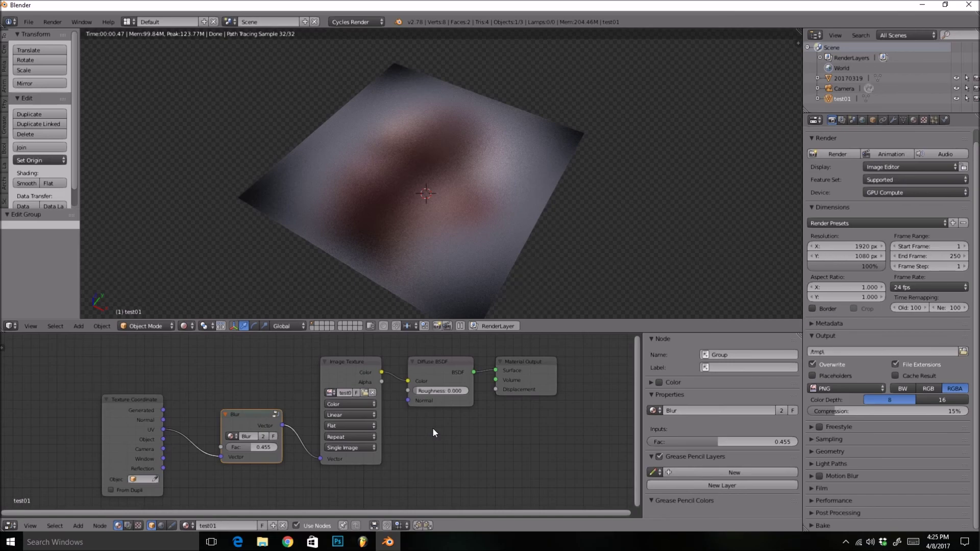
{"action": "left_click_drag", "start_coordinate": [257, 445], "coordinate": [214, 445]}
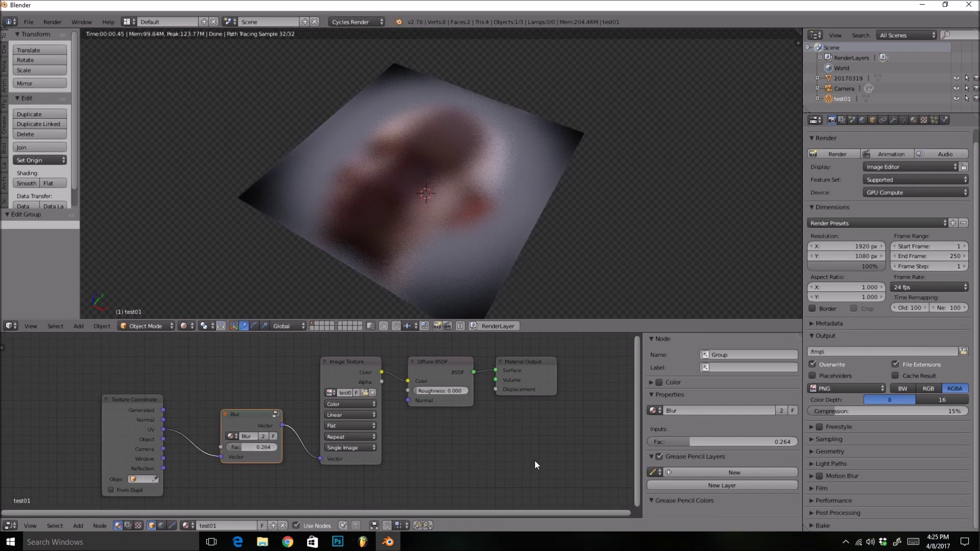